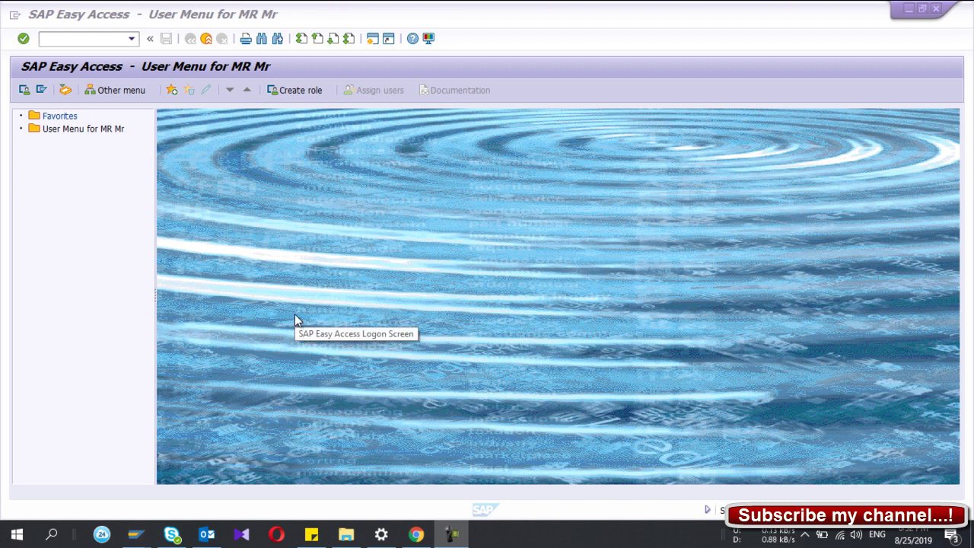
Step: Open the Create Material transaction mm01
{"action": "left_click", "coordinate": [61, 37]}
{"action": "type", "text": "mm01"}
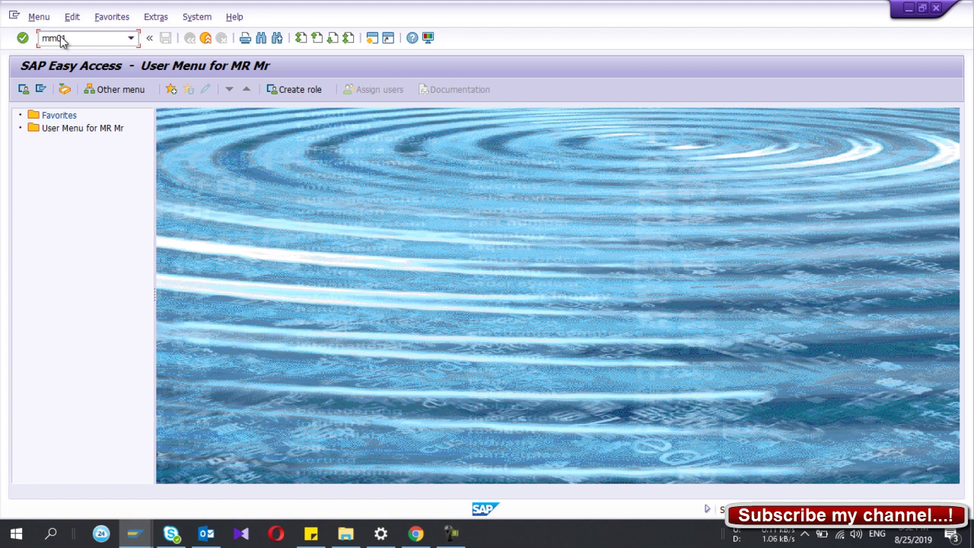
{"action": "key", "text": "Return"}
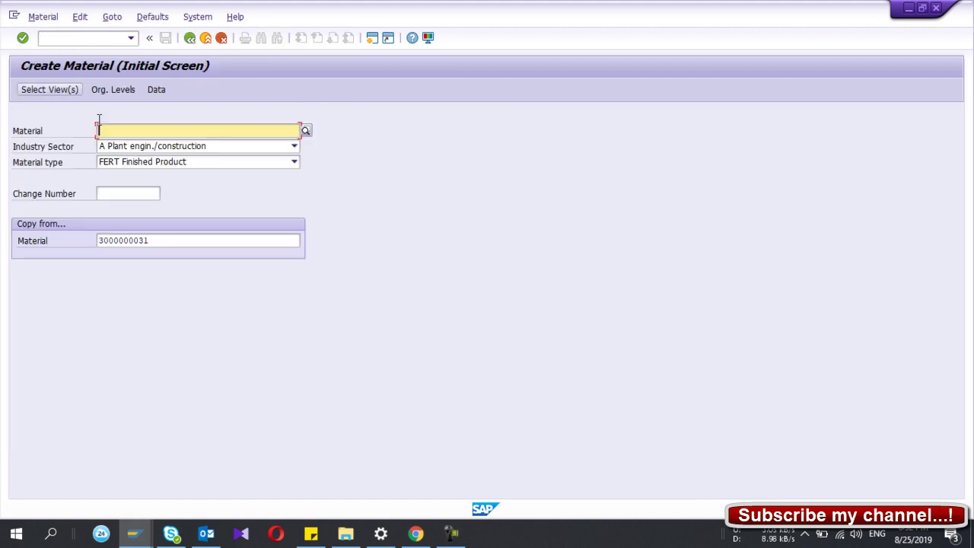
Step: Choose Plant engin./construction as the industry sector and FERT Finished Product as the material type
{"action": "left_click", "coordinate": [131, 149]}
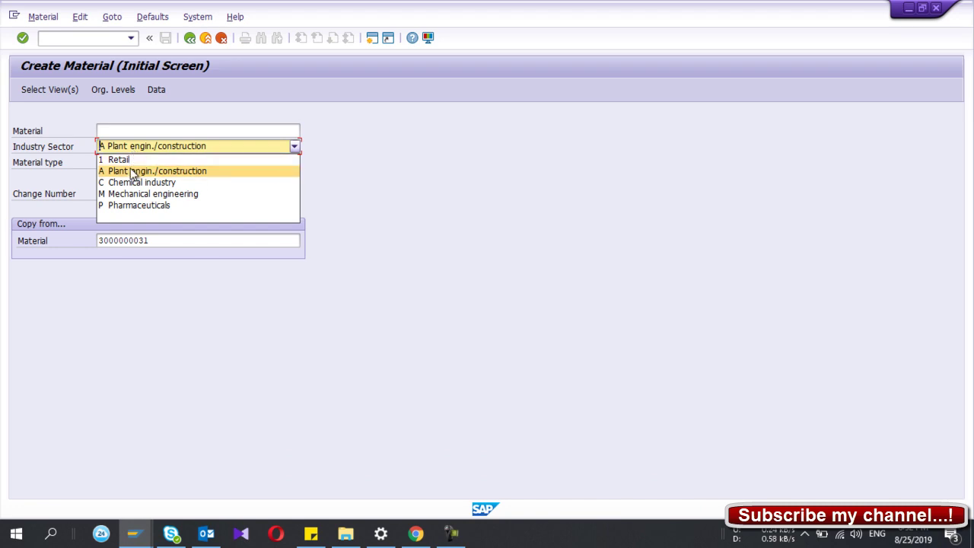
{"action": "left_click", "coordinate": [131, 172]}
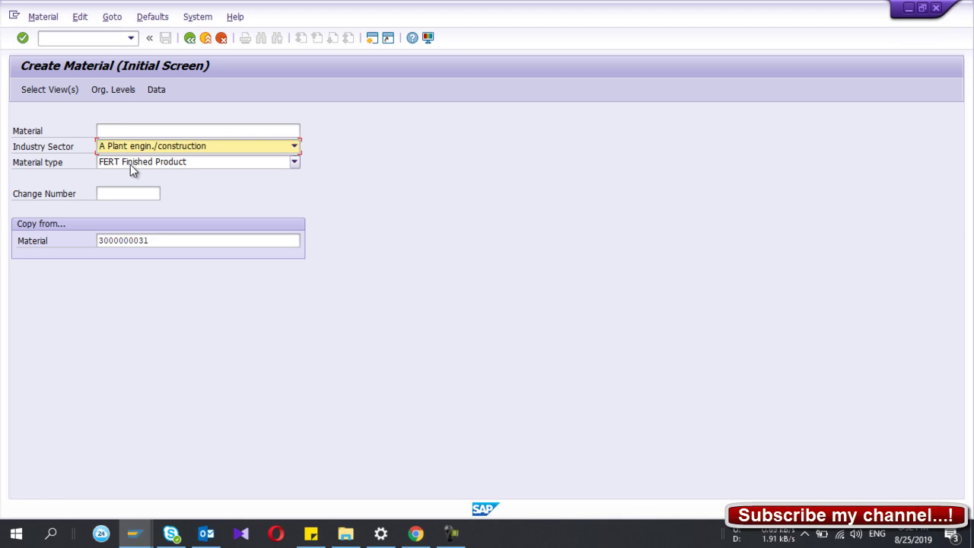
{"action": "left_click", "coordinate": [130, 165]}
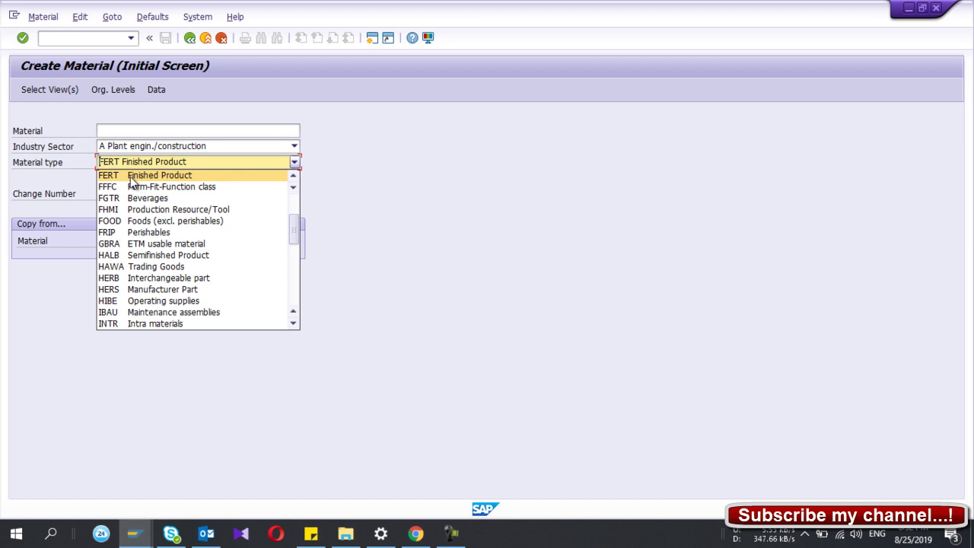
{"action": "left_click", "coordinate": [131, 178]}
{"action": "left_click", "coordinate": [152, 244]}
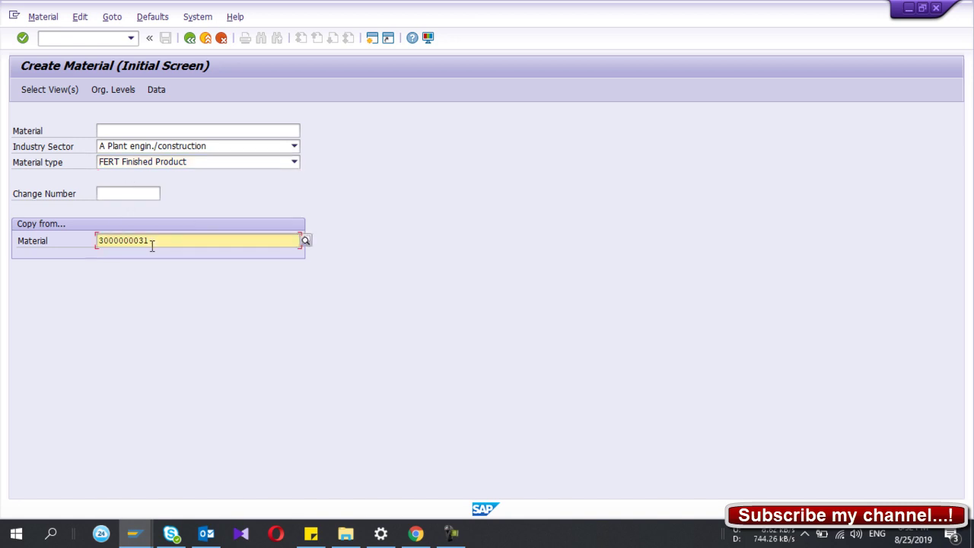
{"action": "double_click", "coordinate": [152, 242]}
{"action": "key", "text": "ctrl+c"}
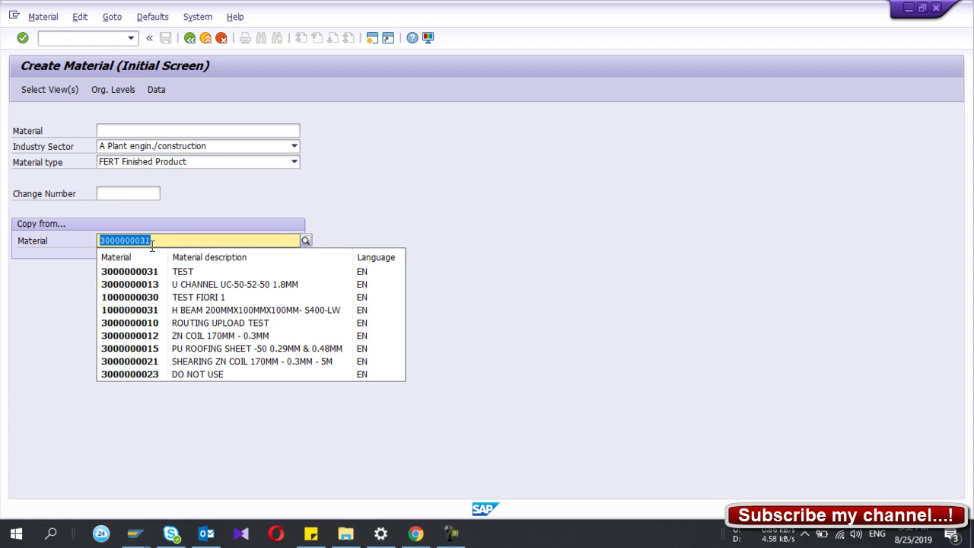
{"action": "left_click", "coordinate": [152, 242]}
{"action": "left_click", "coordinate": [134, 127]}
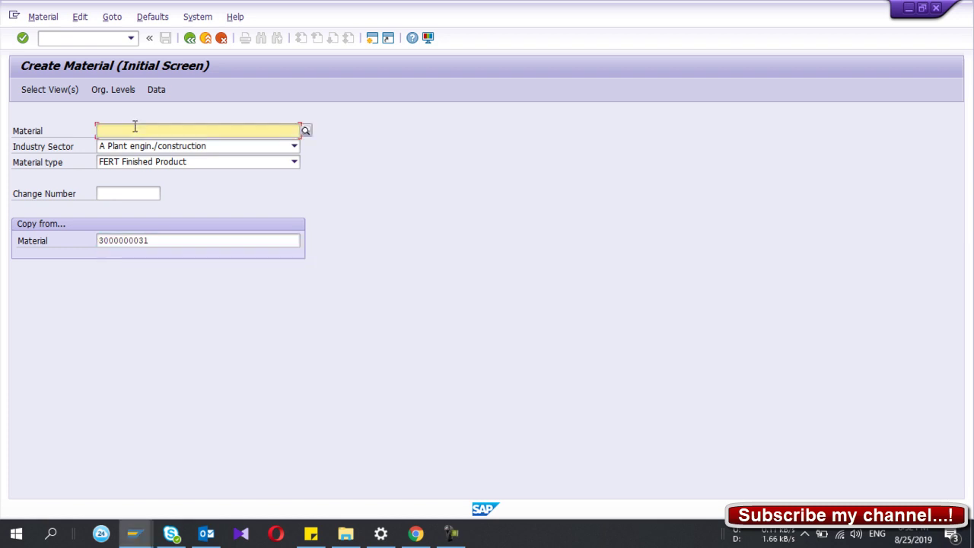
{"action": "key", "text": "ctrl+v"}
{"action": "key", "text": "Return"}
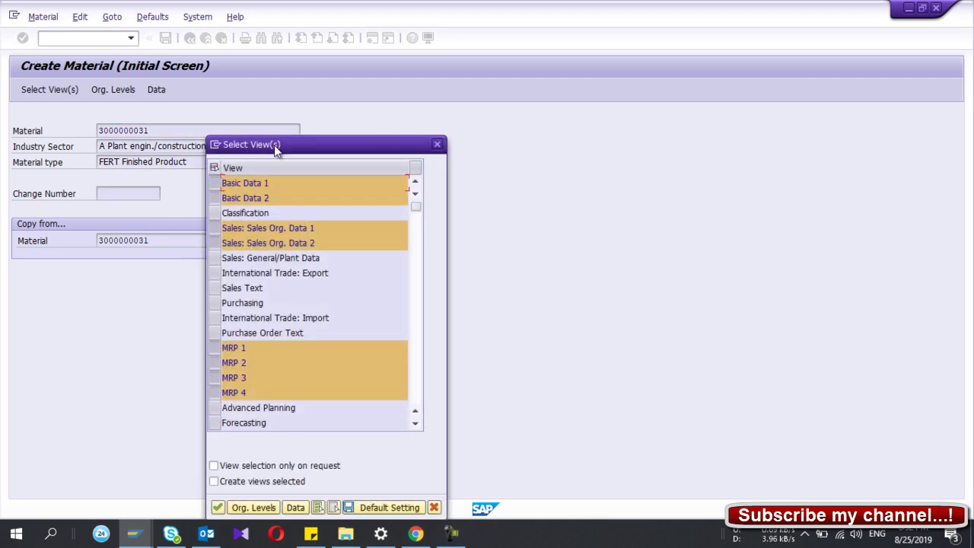
Step: Add the Sales: General/Plant Data and Quality Management views to the selected material views
{"action": "left_click_drag", "start_coordinate": [274, 144], "coordinate": [301, 77]}
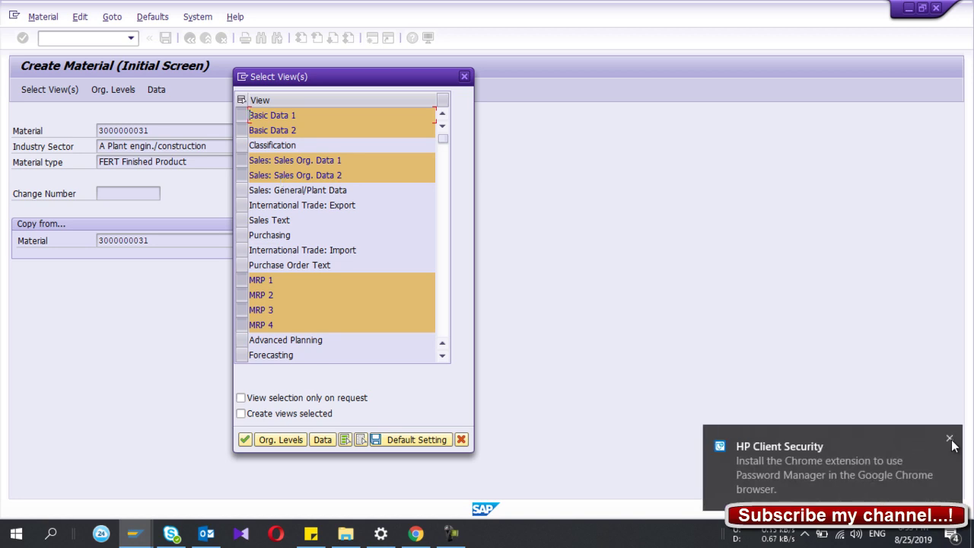
{"action": "left_click", "coordinate": [951, 440]}
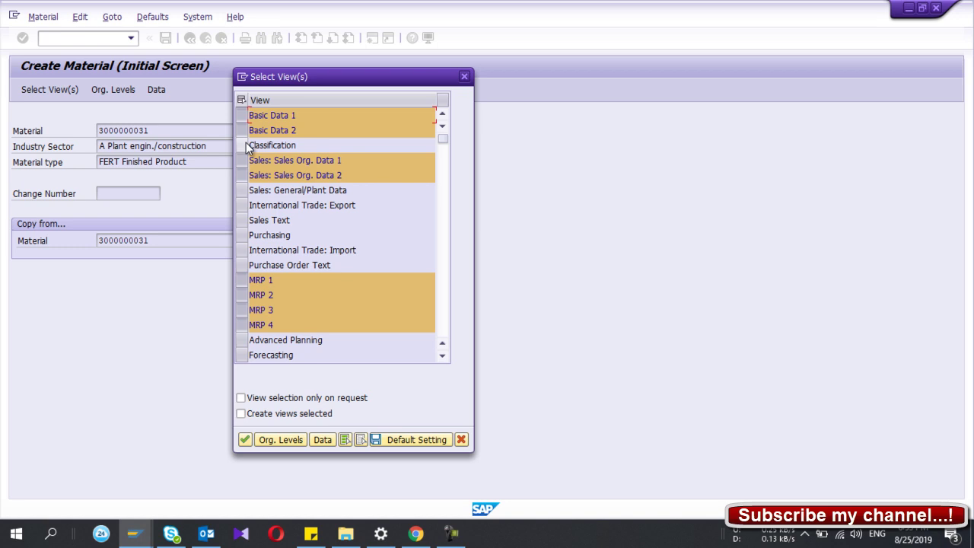
{"action": "left_click", "coordinate": [242, 192]}
{"action": "scroll", "coordinate": [275, 242], "scroll_direction": "down", "scroll_amount": 1}
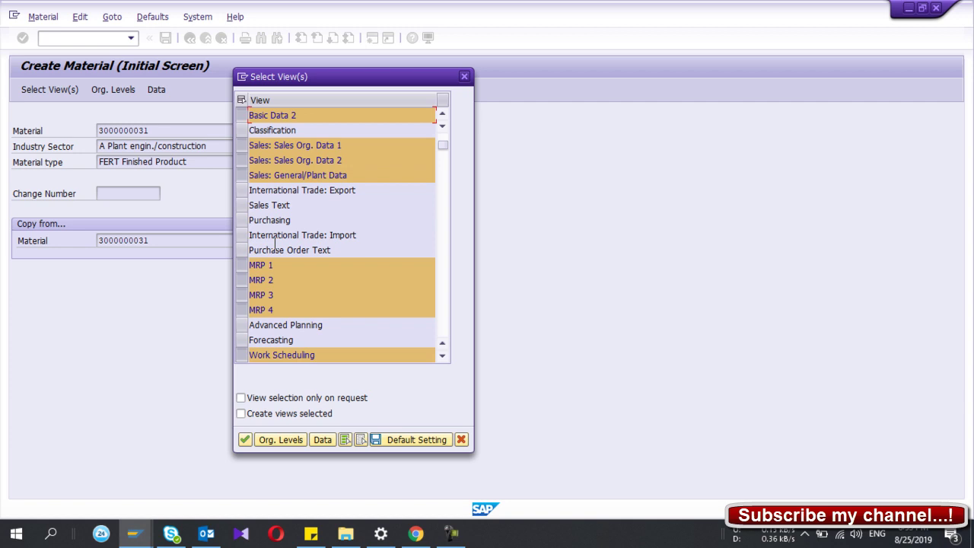
{"action": "scroll", "coordinate": [275, 224], "scroll_direction": "down", "scroll_amount": 2}
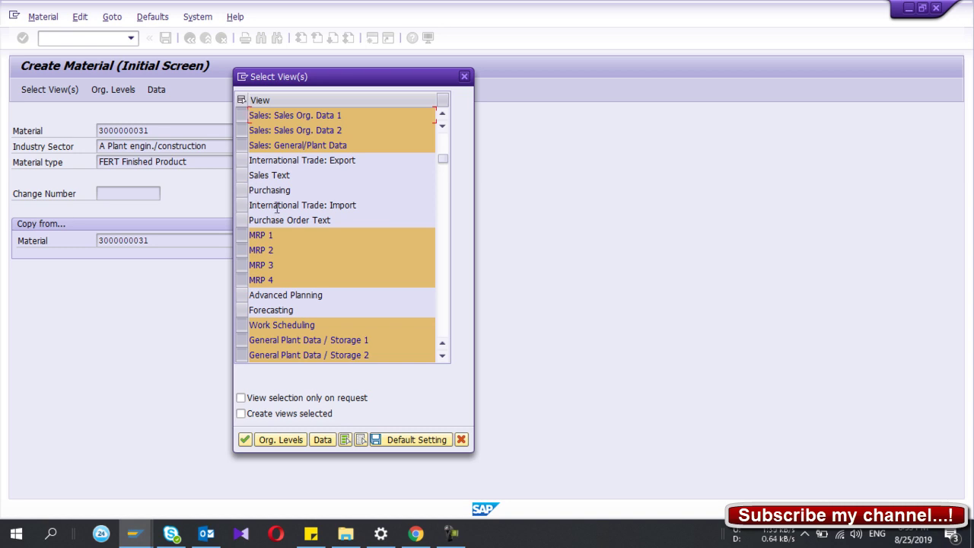
{"action": "scroll", "coordinate": [259, 232], "scroll_direction": "down", "scroll_amount": 1}
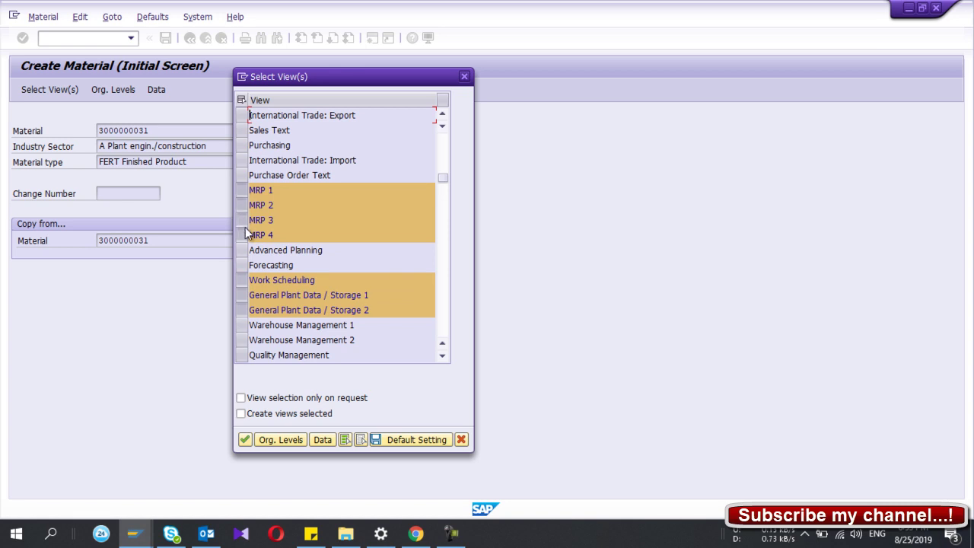
{"action": "scroll", "coordinate": [246, 233], "scroll_direction": "down", "scroll_amount": 1}
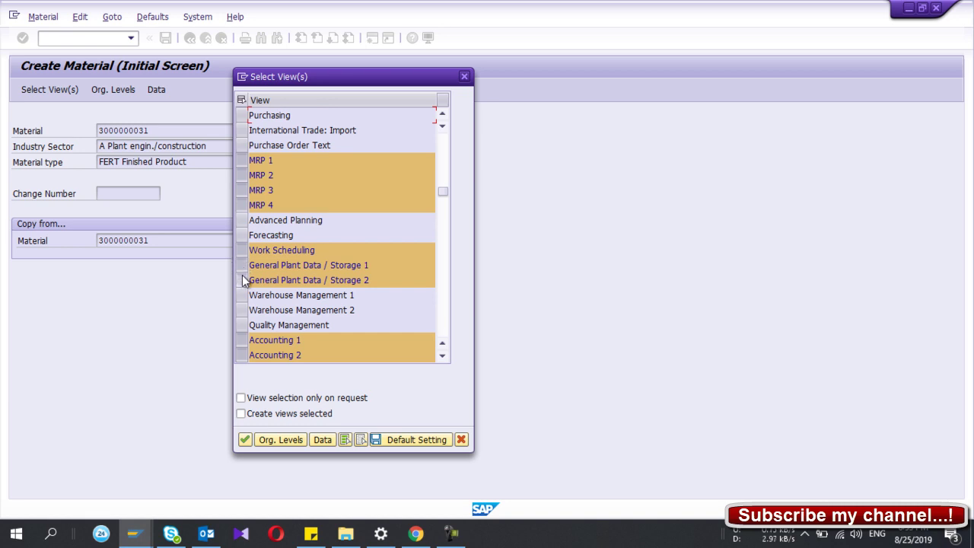
{"action": "scroll", "coordinate": [243, 281], "scroll_direction": "down", "scroll_amount": 1}
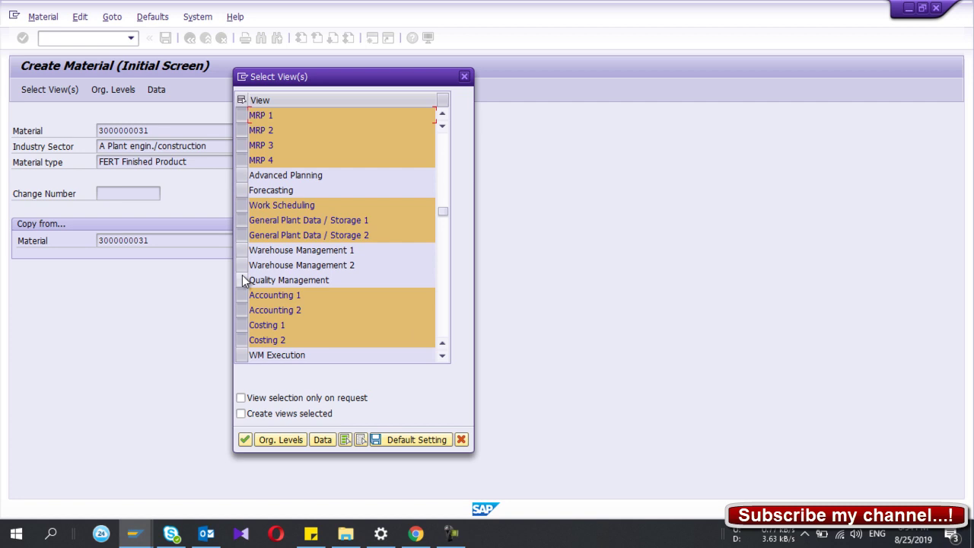
{"action": "left_click", "coordinate": [242, 281]}
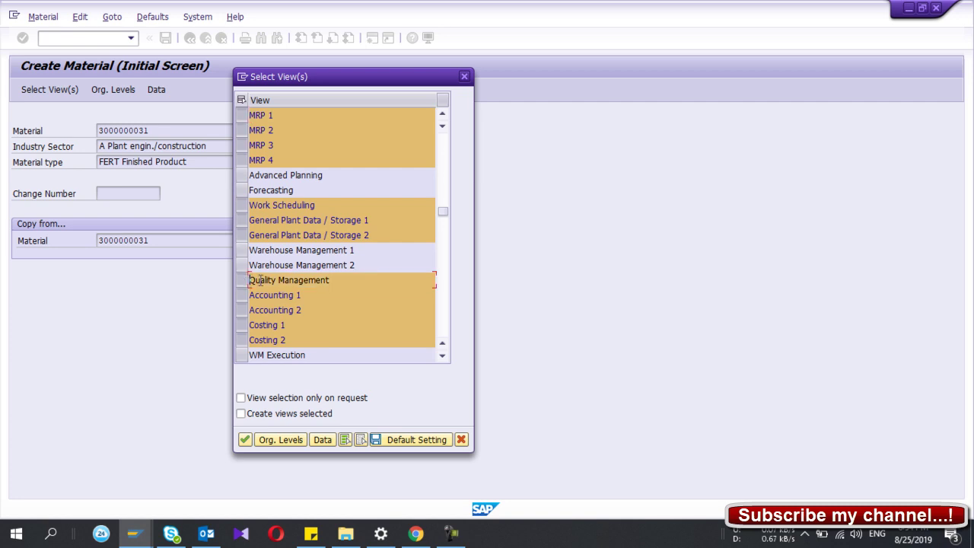
{"action": "scroll", "coordinate": [272, 280], "scroll_direction": "down", "scroll_amount": 2}
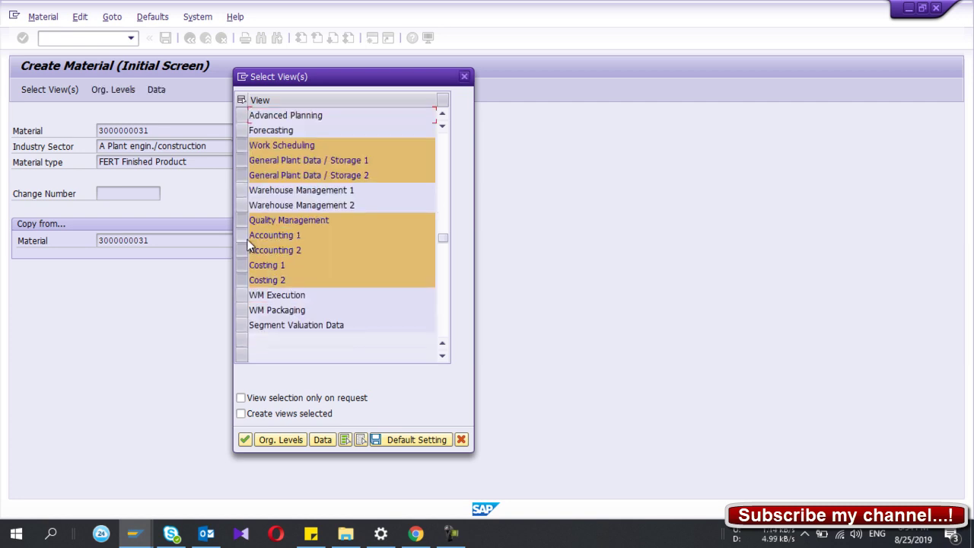
Step: Continue to the organizational levels and set the copy-from plant to 3001 and storage location to LN01
{"action": "left_click", "coordinate": [289, 441]}
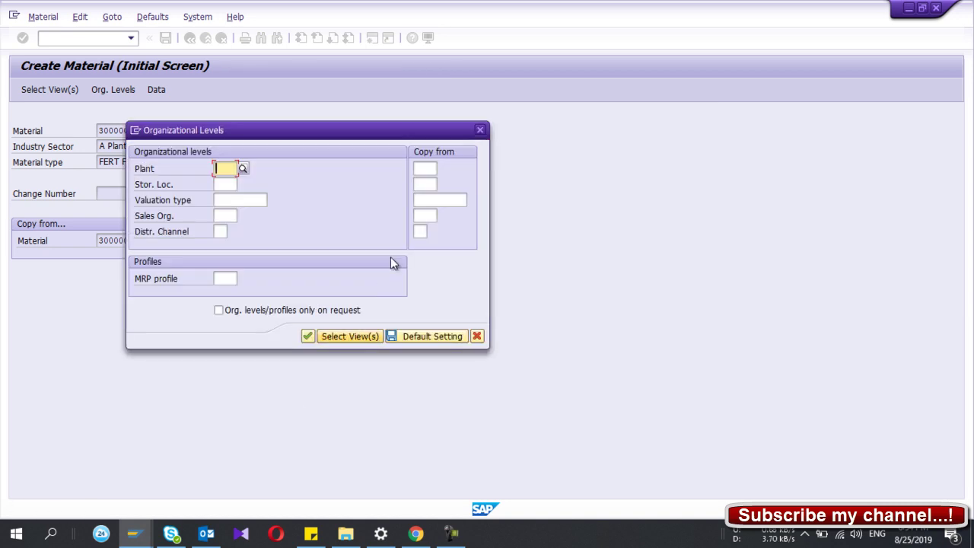
{"action": "left_click", "coordinate": [425, 184]}
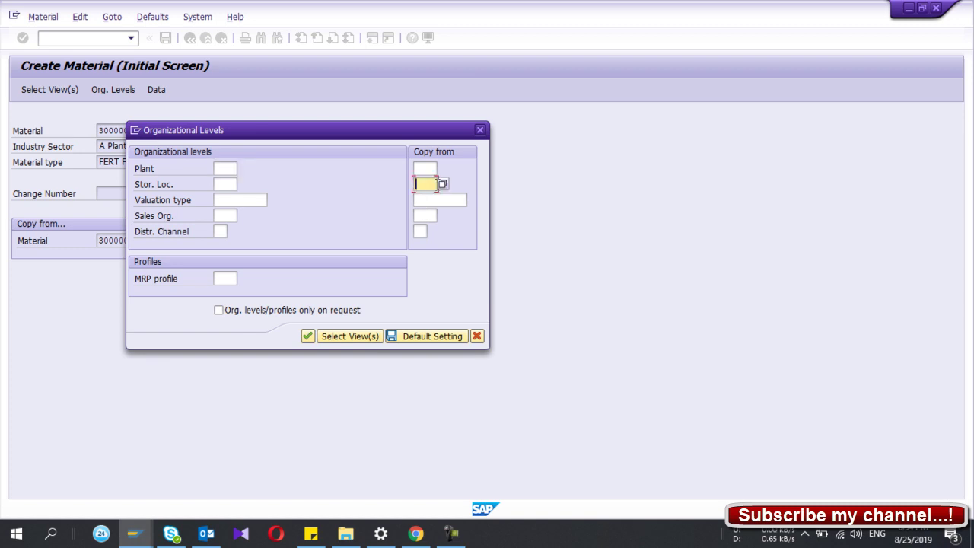
{"action": "key", "text": "shift+Tab"}
{"action": "key", "text": "BackSpace"}
{"action": "key", "text": "Down"}
{"action": "key", "text": "Return"}
{"action": "key", "text": "Tab"}
{"action": "key", "text": "BackSpace"}
{"action": "key", "text": "Down"}
{"action": "key", "text": "Return"}
Step: Set the copy-from sales organization to 3000 and distribution channel to 01
{"action": "key", "text": "Tab"}
{"action": "key", "text": "Tab"}
{"action": "key", "text": "BackSpace"}
{"action": "key", "text": "Down"}
{"action": "key", "text": "Return"}
{"action": "key", "text": "Tab"}
{"action": "key", "text": "BackSpace"}
{"action": "key", "text": "Down"}
{"action": "key", "text": "Return"}
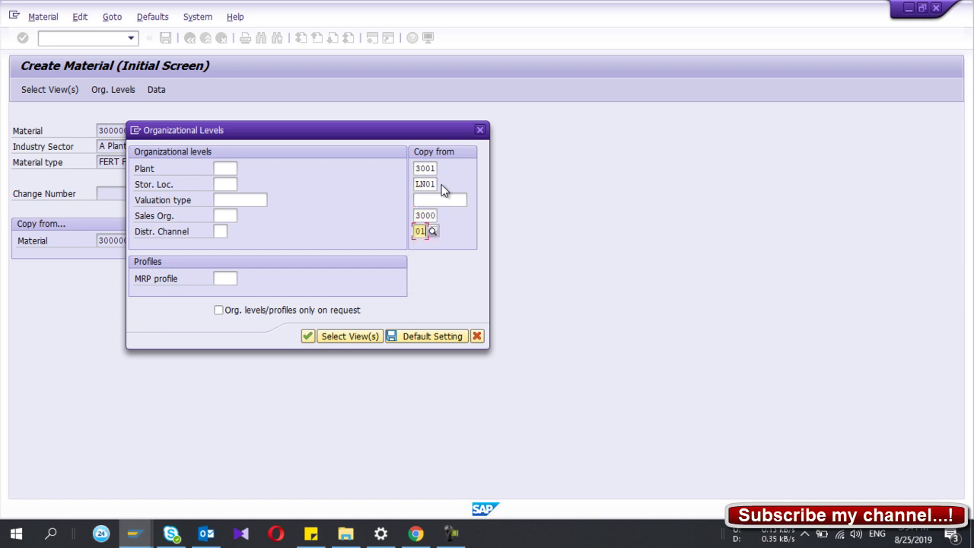
Step: Set the new material's plant to 3001 and storage location to LN01
{"action": "left_click", "coordinate": [227, 169]}
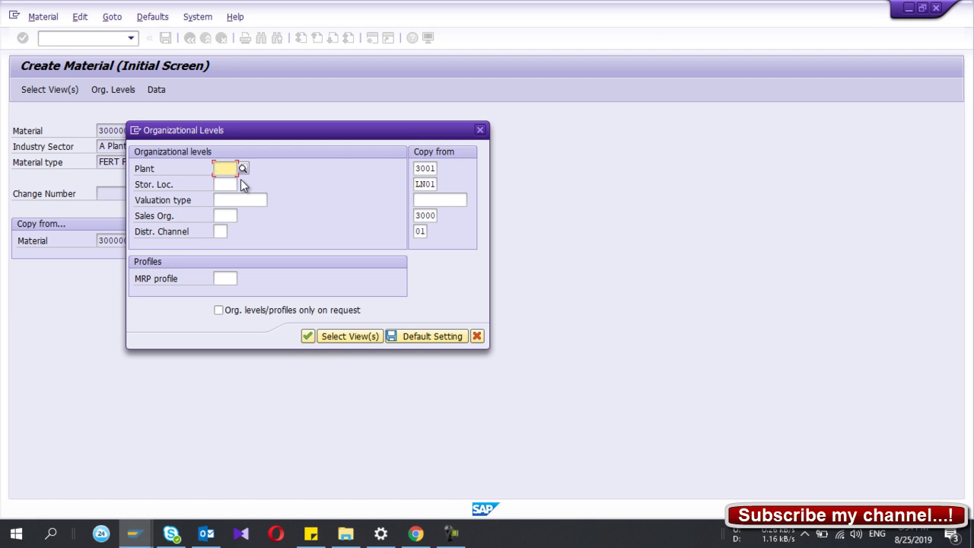
{"action": "key", "text": "BackSpace"}
{"action": "key", "text": "Down"}
{"action": "key", "text": "Return"}
{"action": "key", "text": "Tab"}
{"action": "key", "text": "BackSpace"}
{"action": "key", "text": "Down"}
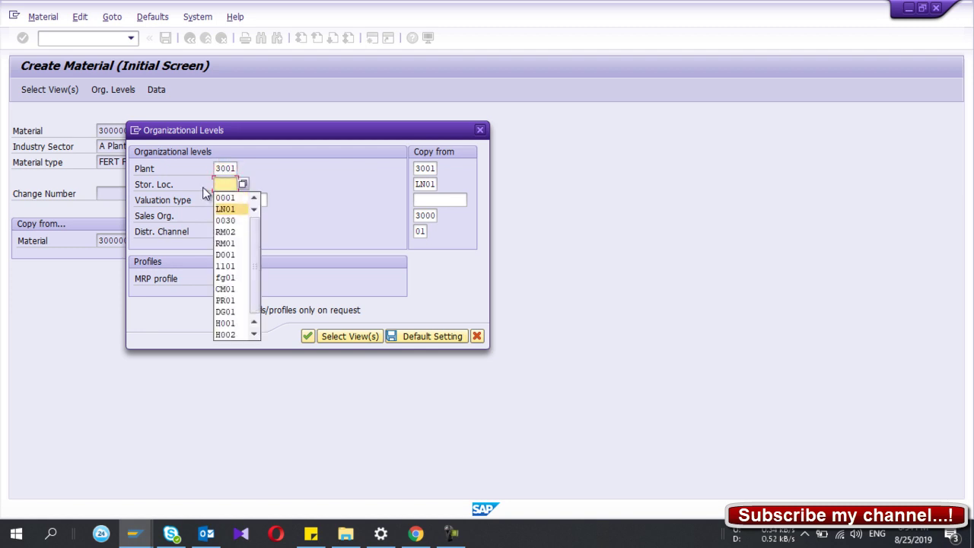
{"action": "key", "text": "Return"}
Step: Set the new material's sales organization to 3000 and distribution channel to 01, and try to confirm the organizational levels
{"action": "key", "text": "Tab"}
{"action": "key", "text": "Tab"}
{"action": "key", "text": "BackSpace"}
{"action": "key", "text": "Down"}
{"action": "key", "text": "Down"}
{"action": "key", "text": "Return"}
{"action": "key", "text": "Tab"}
{"action": "key", "text": "BackSpace"}
{"action": "key", "text": "Down"}
{"action": "key", "text": "Return"}
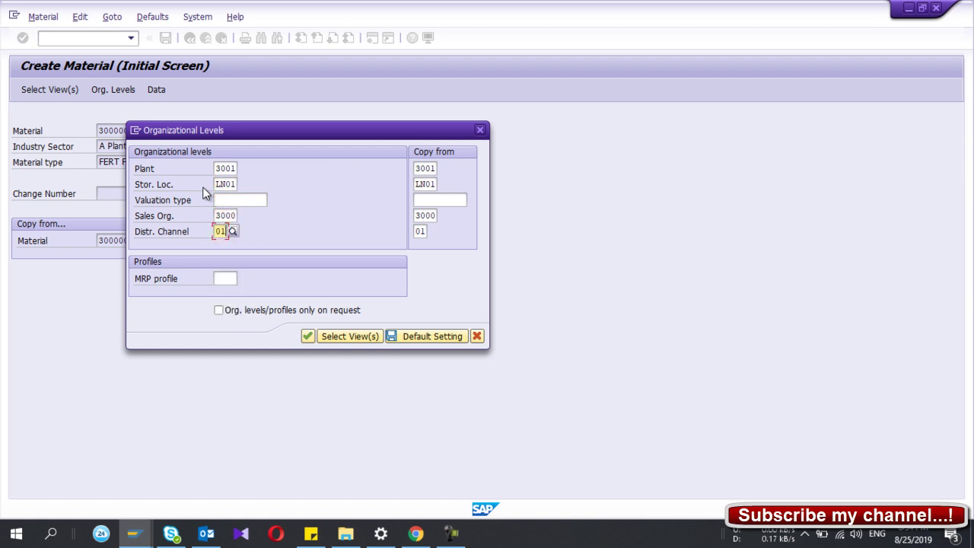
{"action": "left_click", "coordinate": [308, 336]}
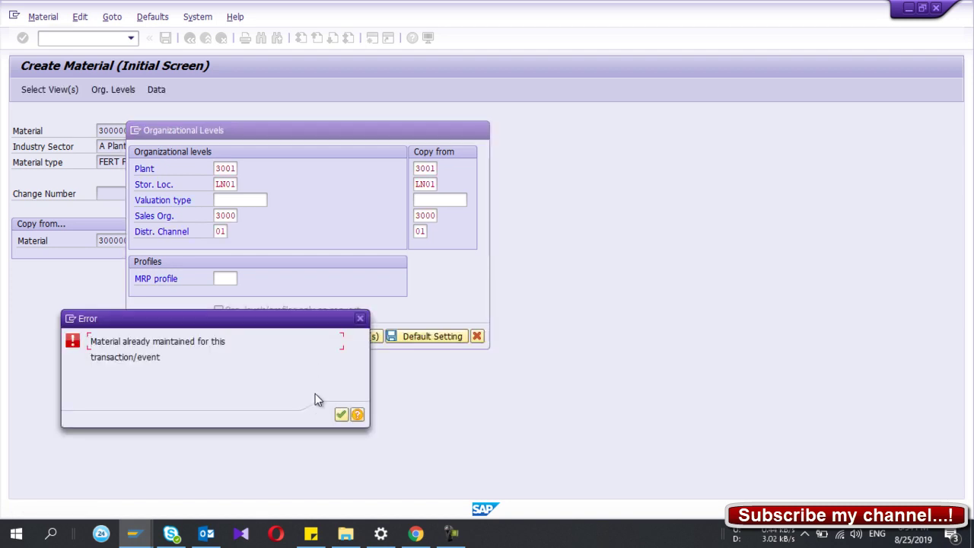
Step: Cancel the organizational levels and clear the new material's number on the initial screen
{"action": "left_click", "coordinate": [341, 415]}
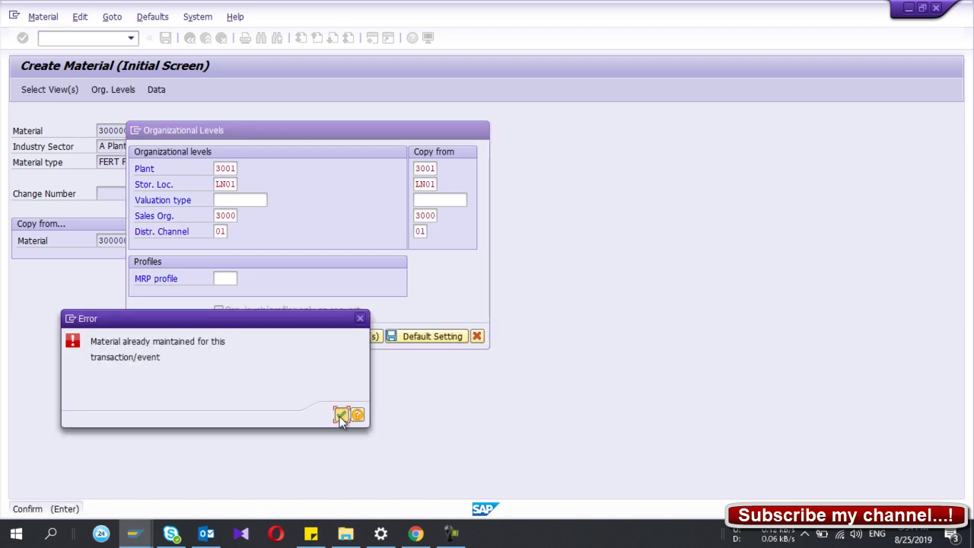
{"action": "left_click", "coordinate": [478, 338]}
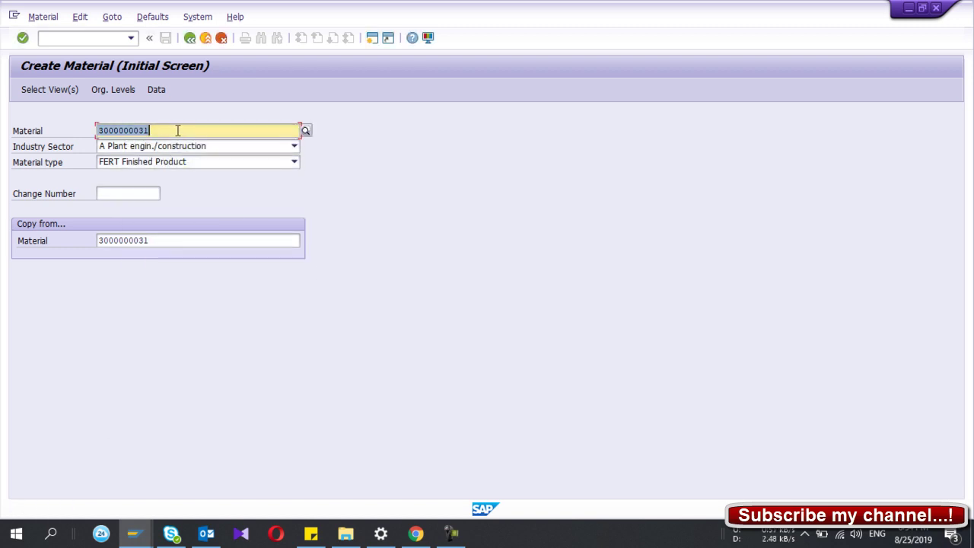
{"action": "key", "text": "Delete"}
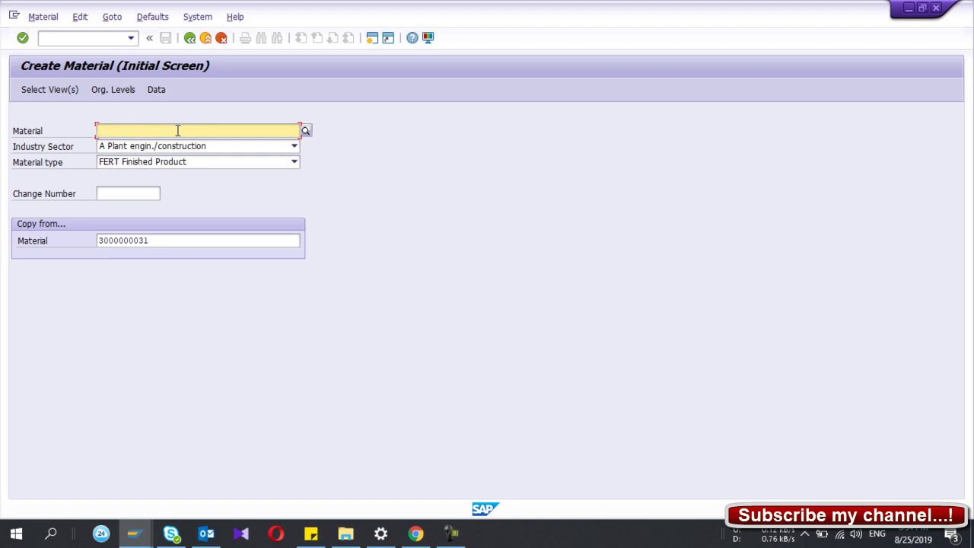
Step: Reopen the view selection without a material number and add the Quality Management view
{"action": "key", "text": "Return"}
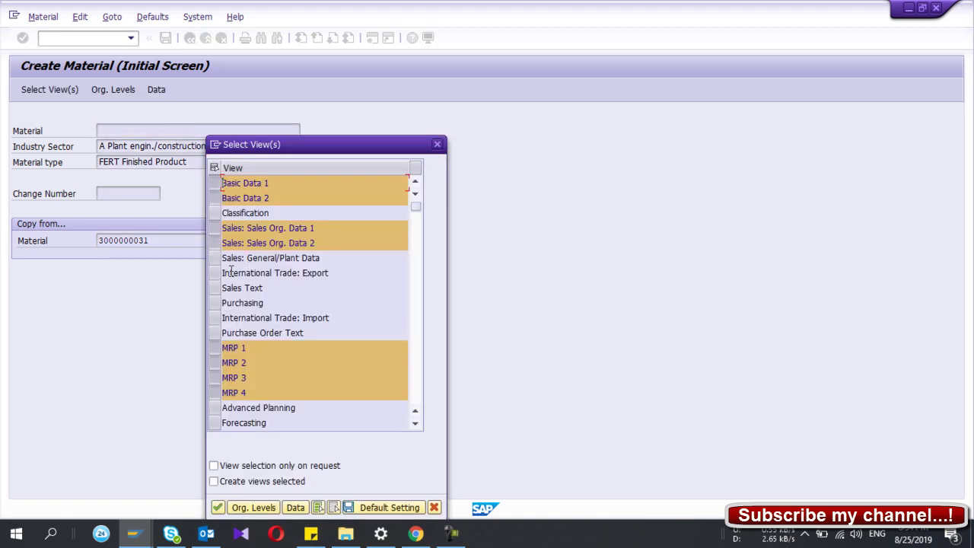
{"action": "scroll", "coordinate": [230, 283], "scroll_direction": "down", "scroll_amount": 2}
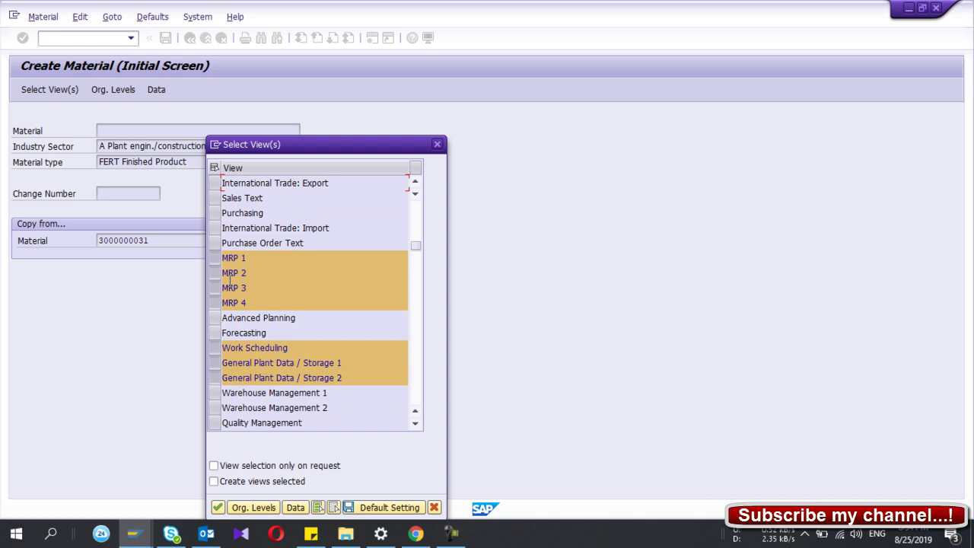
{"action": "left_click", "coordinate": [215, 422]}
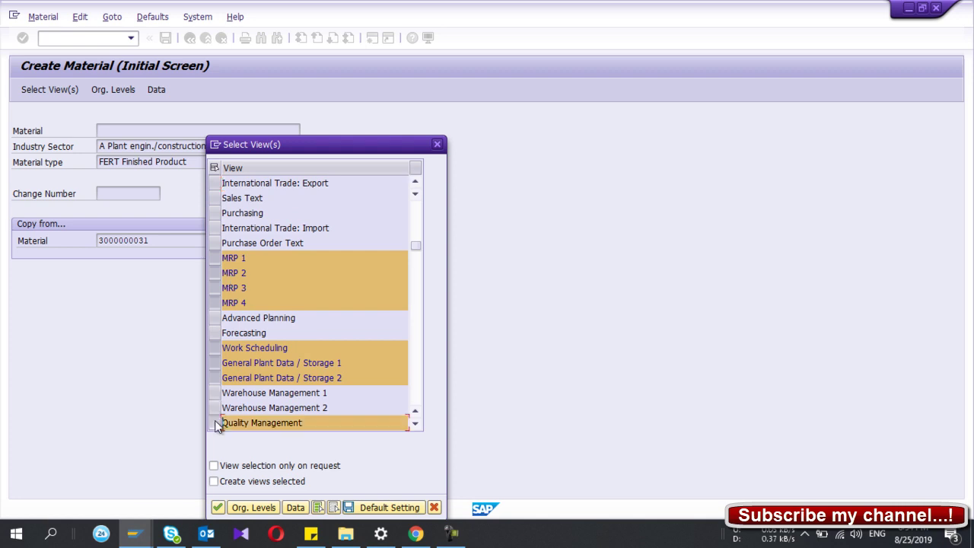
{"action": "scroll", "coordinate": [244, 347], "scroll_direction": "down", "scroll_amount": 2}
{"action": "scroll", "coordinate": [244, 347], "scroll_direction": "down", "scroll_amount": 1}
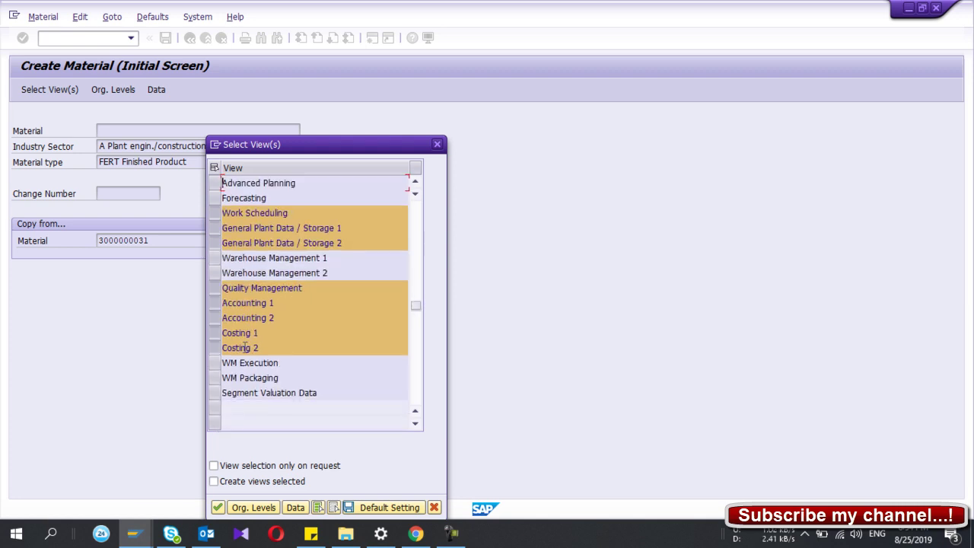
Step: Go to the organizational levels and set the copy-from plant to 3001 and storage location to LN01
{"action": "left_click", "coordinate": [245, 507]}
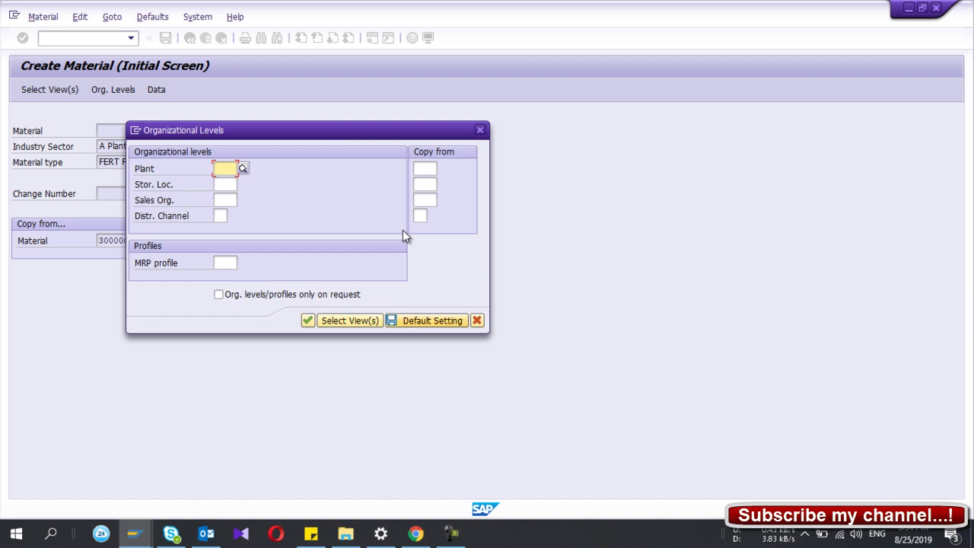
{"action": "left_click", "coordinate": [424, 168]}
{"action": "type", "text": "3"}
{"action": "left_click", "coordinate": [435, 184]}
{"action": "type", "text": "LN01"}
{"action": "key", "text": "Tab"}
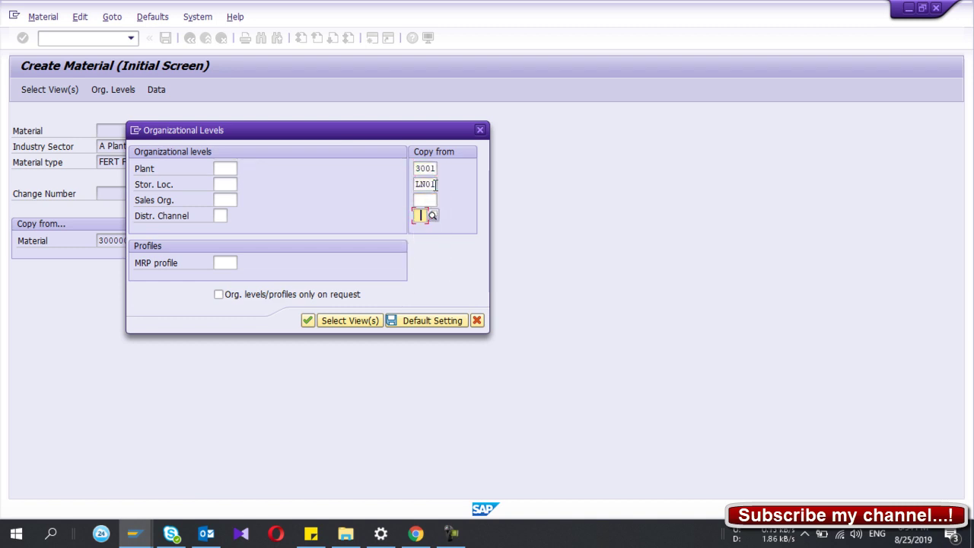
Step: Set the copy-from distribution channel to 01 and sales organization to 3000
{"action": "key", "text": "Return"}
{"action": "key", "text": "shift+Tab"}
{"action": "type", "text": "3"}
{"action": "key", "text": "Return"}
Step: Set the new material's plant to 3001 and storage location to LN01 in the organizational levels
{"action": "left_click", "coordinate": [229, 168]}
{"action": "type", "text": "3"}
{"action": "key", "text": "Return"}
{"action": "key", "text": "Tab"}
{"action": "type", "text": "L"}
{"action": "key", "text": "Return"}
{"action": "key", "text": "Tab"}
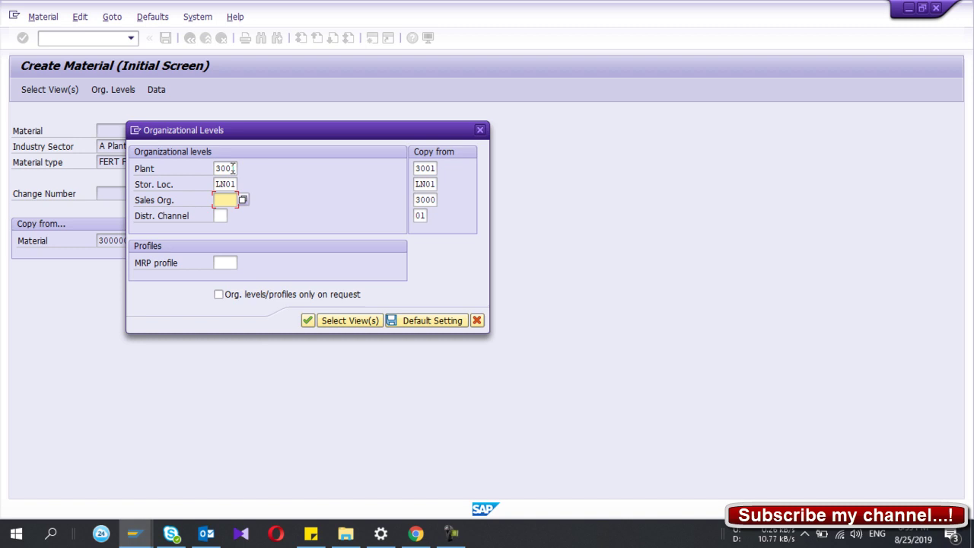
Step: Set the new material's sales organization to 3000 and distribution channel to 01, and confirm the organizational levels
{"action": "type", "text": "3"}
{"action": "key", "text": "Return"}
{"action": "key", "text": "Tab"}
{"action": "type", "text": "0"}
{"action": "key", "text": "Return"}
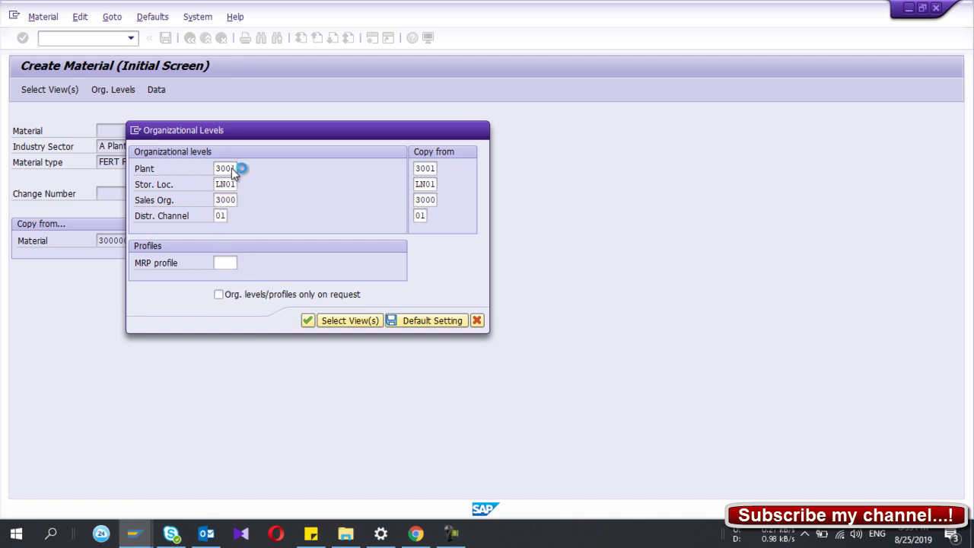
{"action": "key", "text": "Return"}
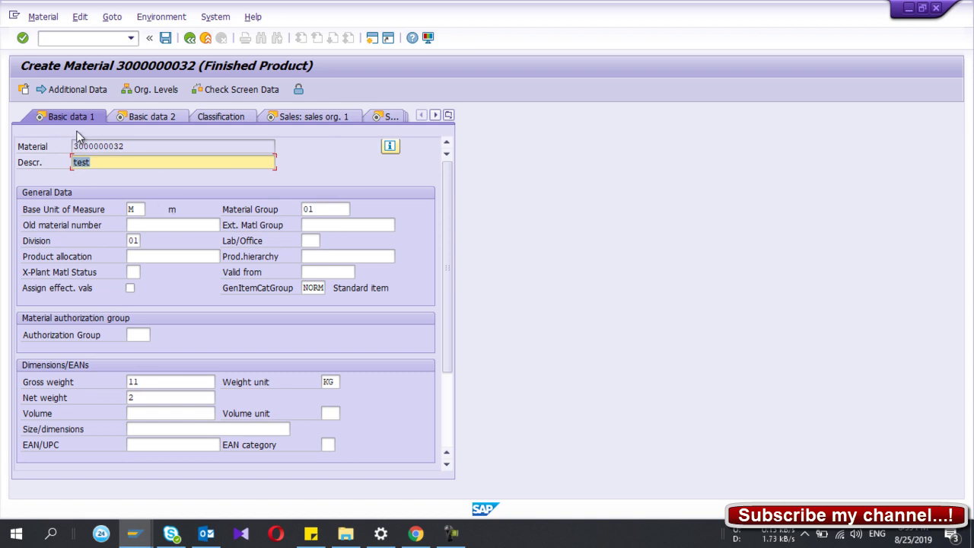
Step: Change the new material's description to "test 1"
{"action": "key", "text": "BackSpace"}
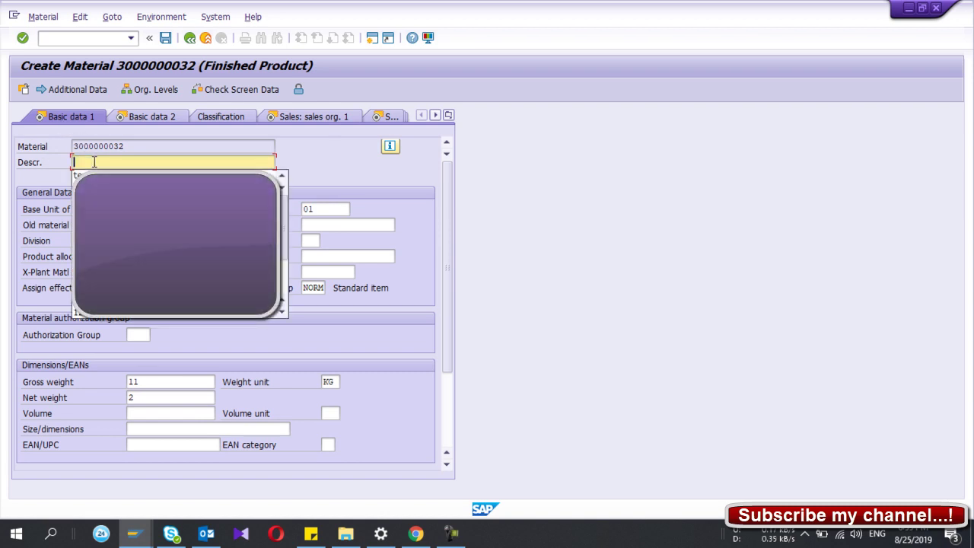
{"action": "left_click", "coordinate": [89, 176]}
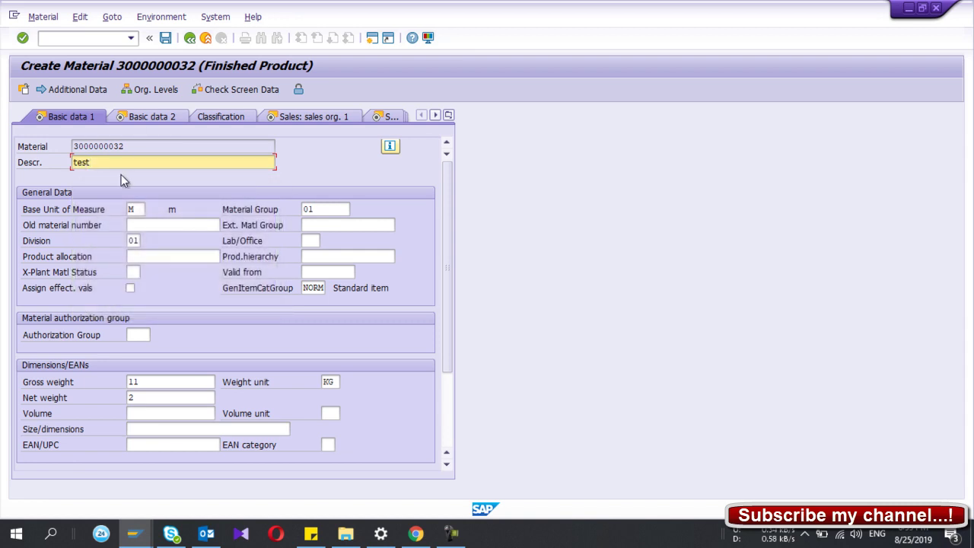
{"action": "type", "text": "1"}
Step: Review the copied base unit, material group, division, general item category group, and gross and net weights in Basic data 1
{"action": "left_click", "coordinate": [140, 209]}
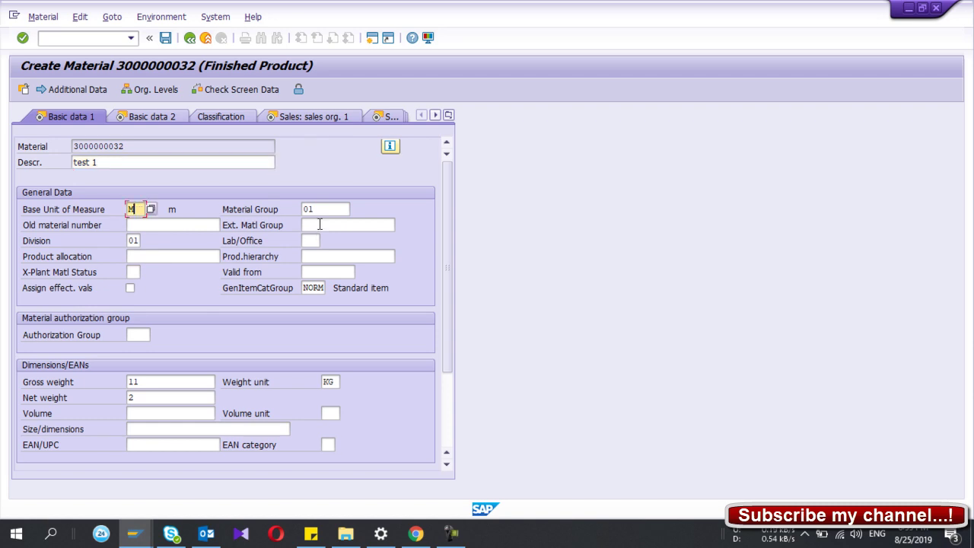
{"action": "left_click", "coordinate": [320, 210]}
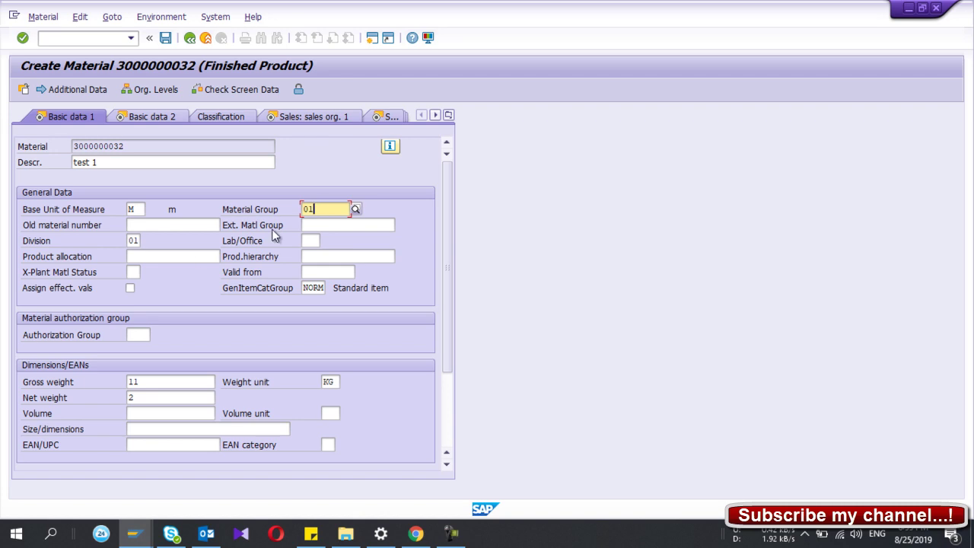
{"action": "left_click", "coordinate": [135, 241]}
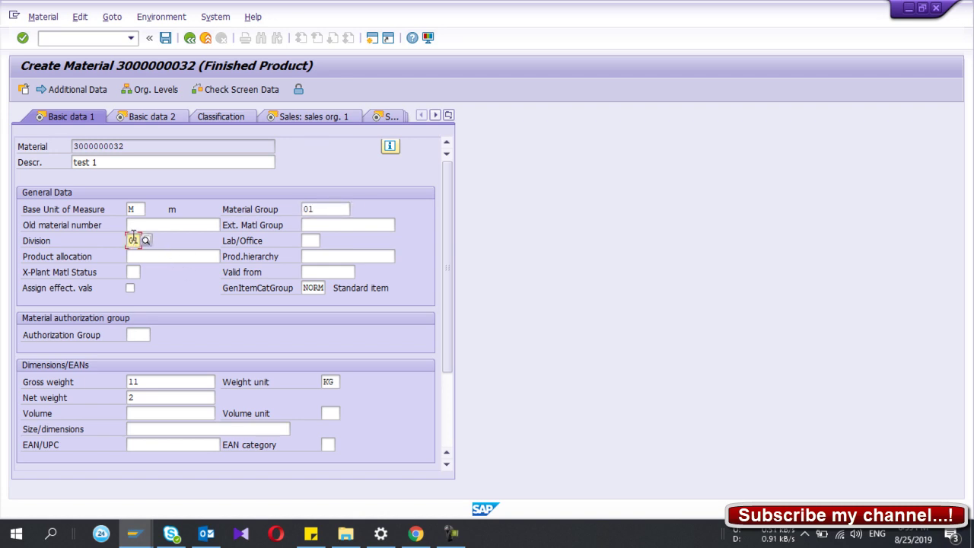
{"action": "left_click", "coordinate": [310, 289]}
{"action": "scroll", "coordinate": [232, 354], "scroll_direction": "down", "scroll_amount": 3}
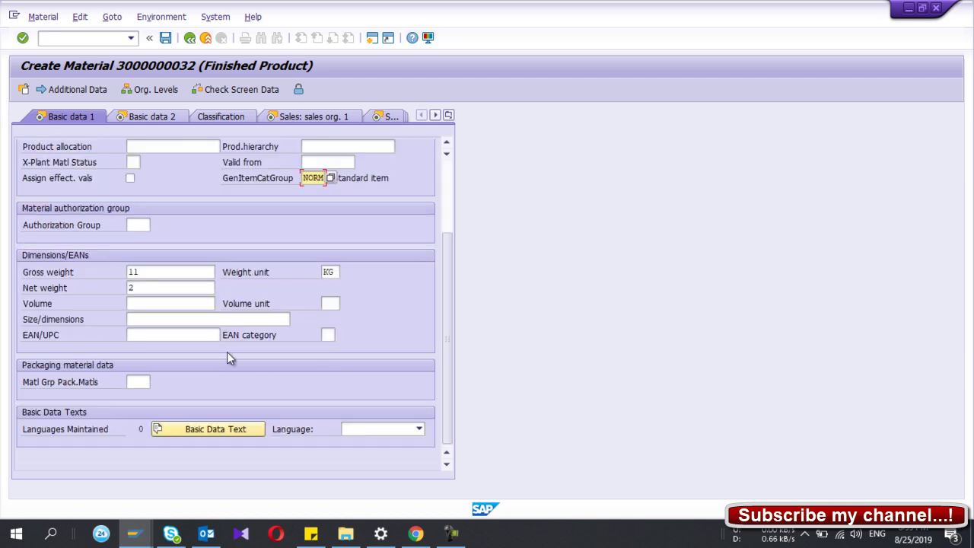
{"action": "left_click", "coordinate": [153, 276]}
{"action": "left_click", "coordinate": [152, 289]}
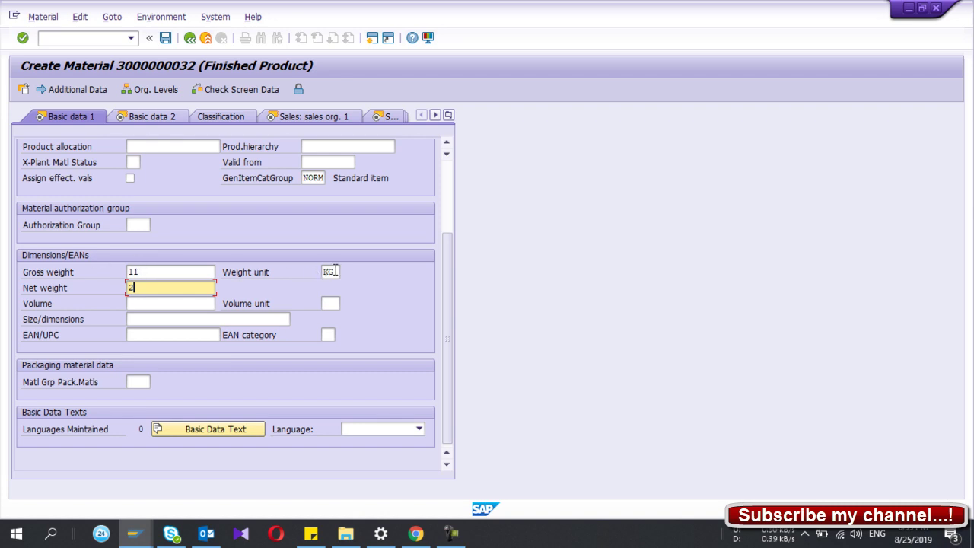
Step: Look through the Basic data 2 view and continue to the Sales: sales org. 1 view
{"action": "left_click", "coordinate": [153, 116]}
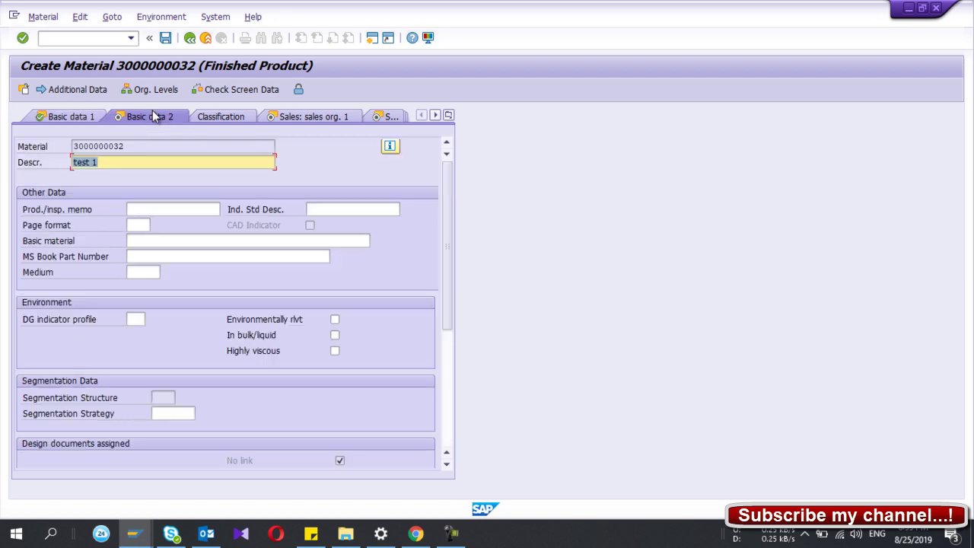
{"action": "scroll", "coordinate": [169, 261], "scroll_direction": "down", "scroll_amount": 5}
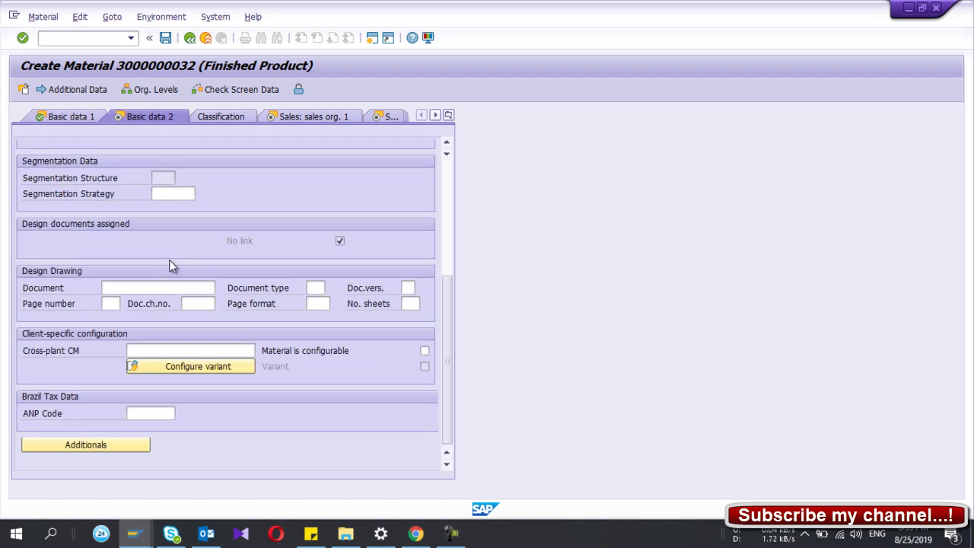
{"action": "scroll", "coordinate": [171, 262], "scroll_direction": "up", "scroll_amount": 5}
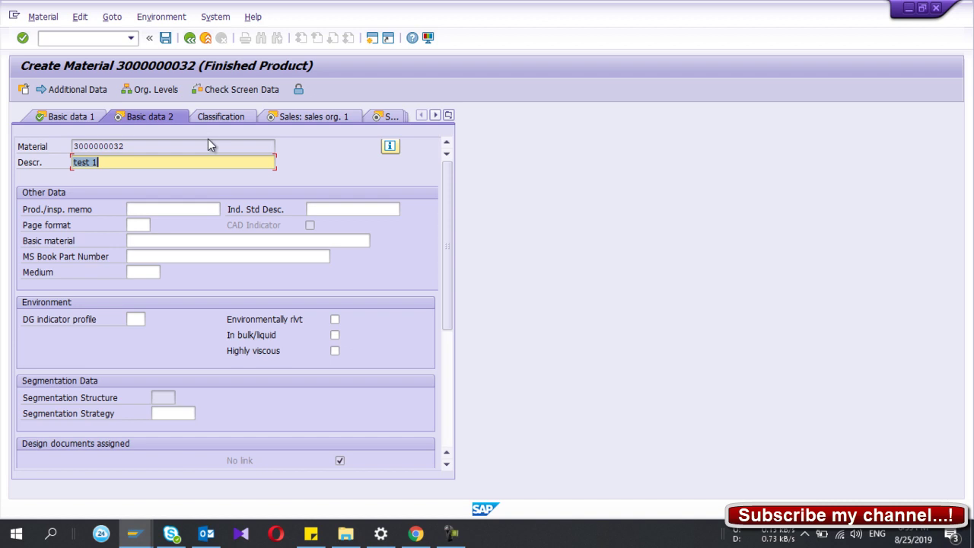
{"action": "key", "text": "Return"}
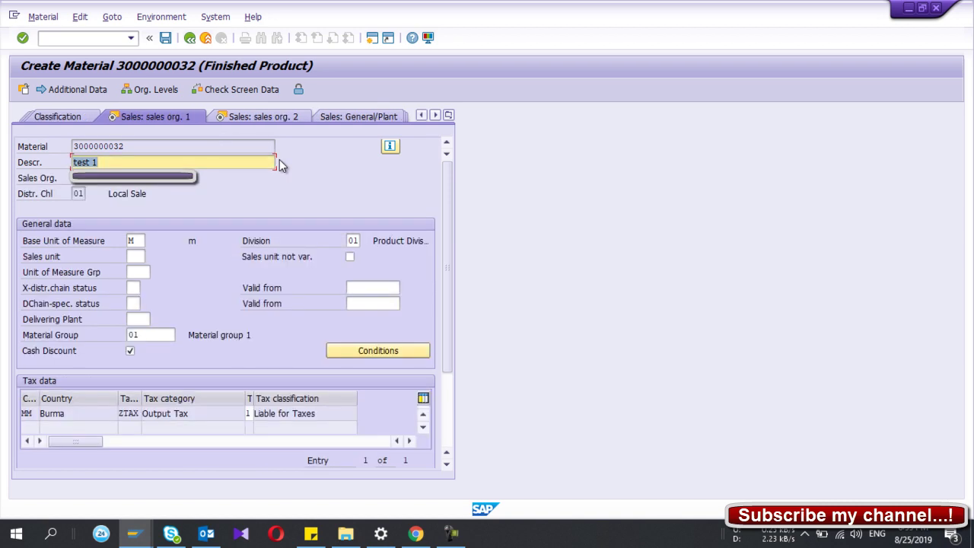
Step: Review the base unit of measure, sales unit, tax data and quantity stipulations in the Sales: sales org. 1 view
{"action": "left_click", "coordinate": [140, 256]}
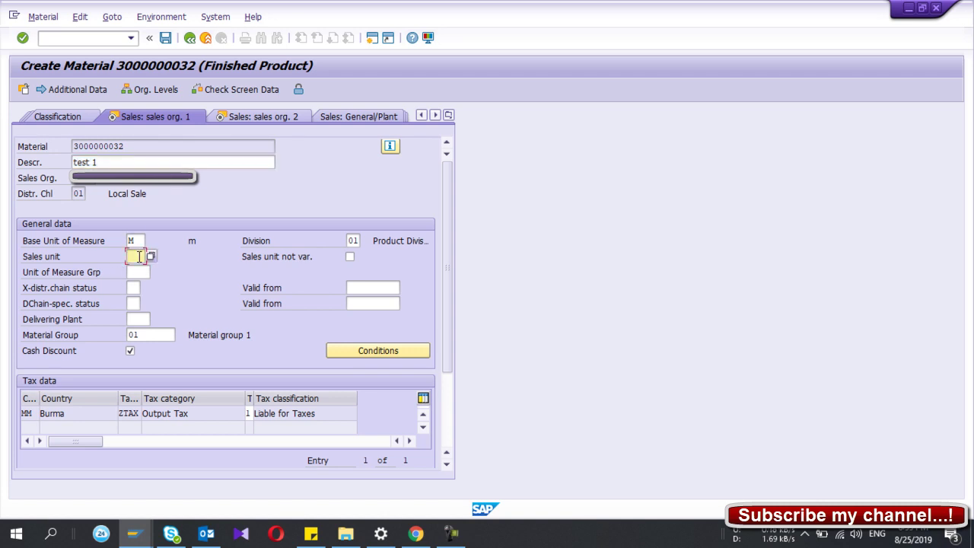
{"action": "key", "text": "shift+Tab"}
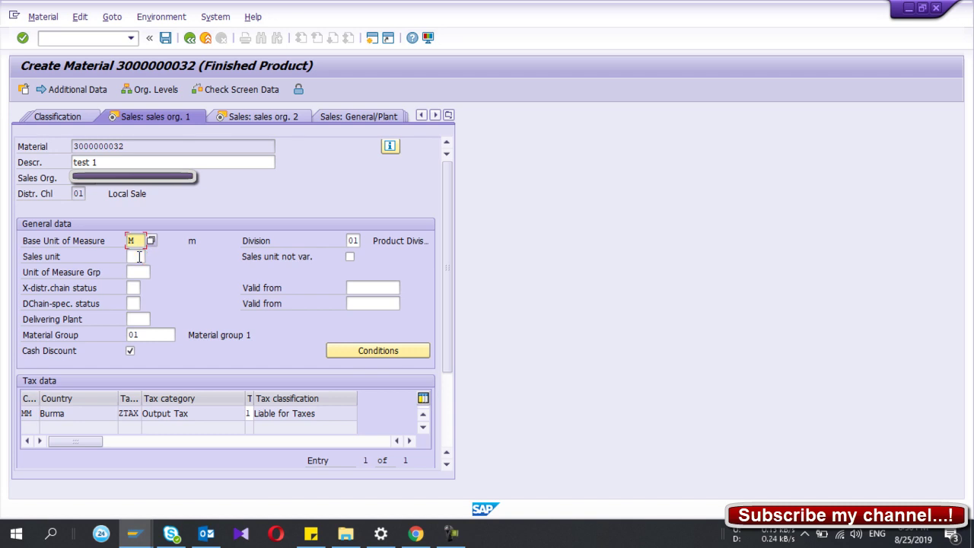
{"action": "key", "text": "Tab"}
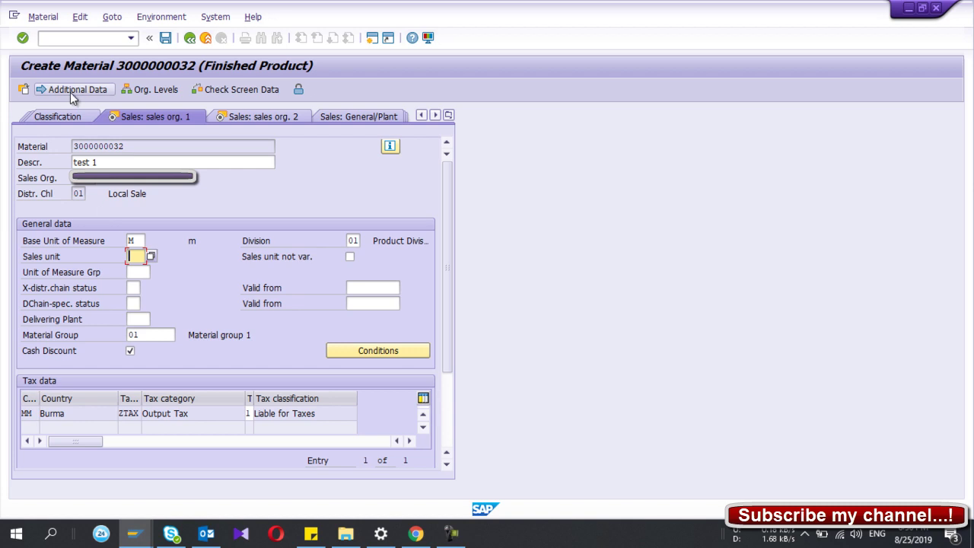
{"action": "scroll", "coordinate": [134, 279], "scroll_direction": "down", "scroll_amount": 2}
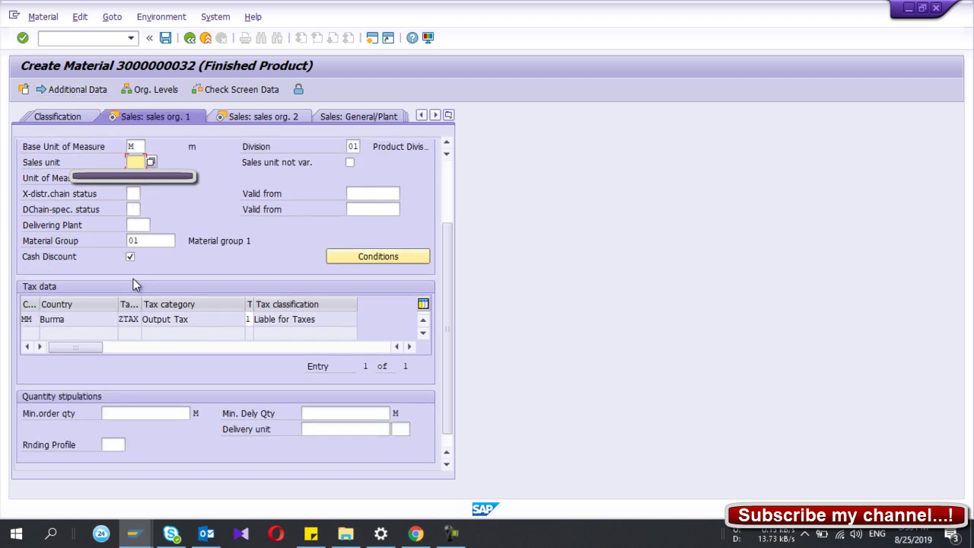
{"action": "scroll", "coordinate": [149, 299], "scroll_direction": "up", "scroll_amount": 2}
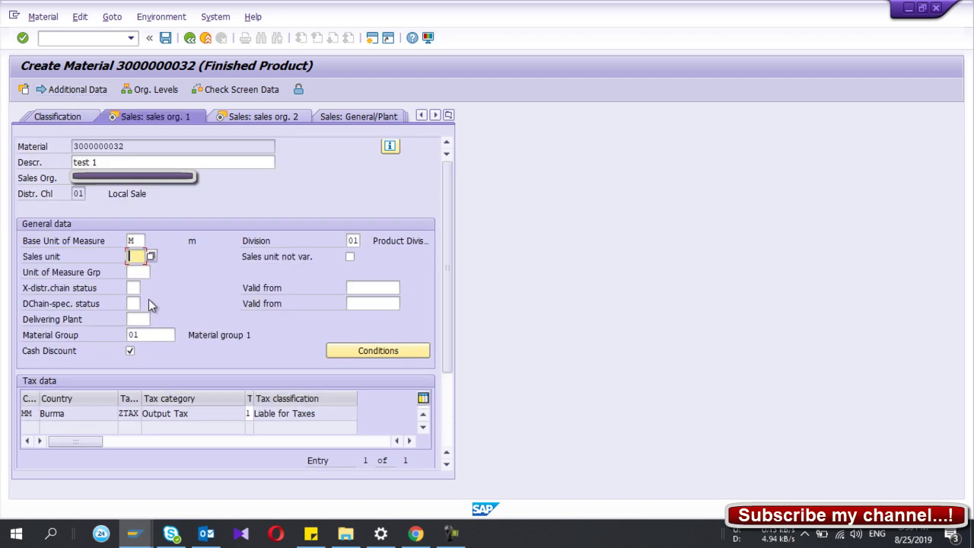
Step: Examine the available tax classifications for the output tax entry and close the list without changing it
{"action": "left_click", "coordinate": [251, 415]}
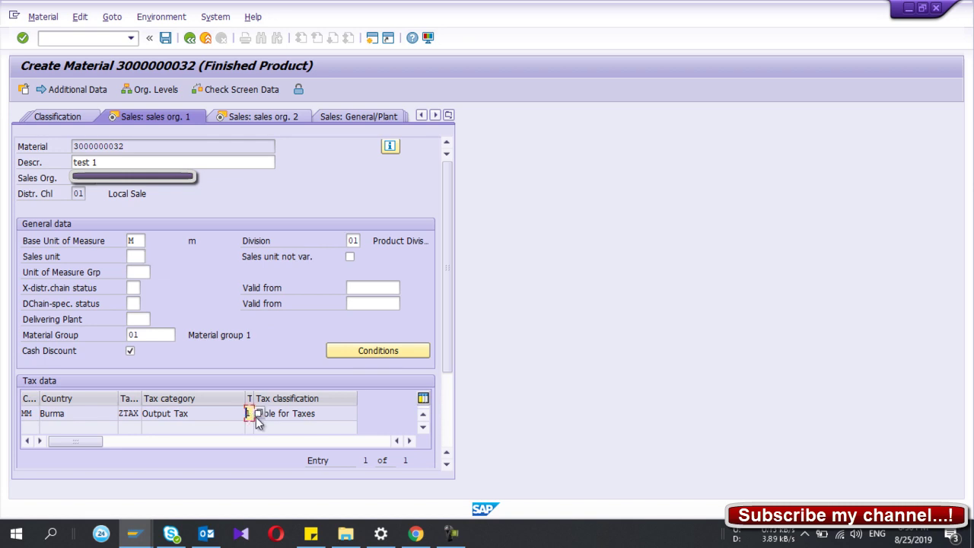
{"action": "key", "text": "F4"}
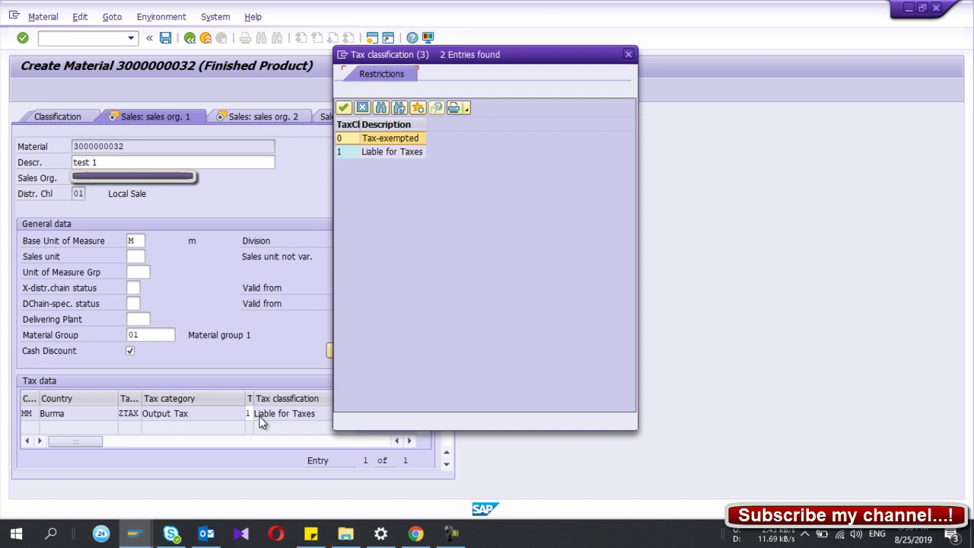
{"action": "left_click", "coordinate": [628, 54]}
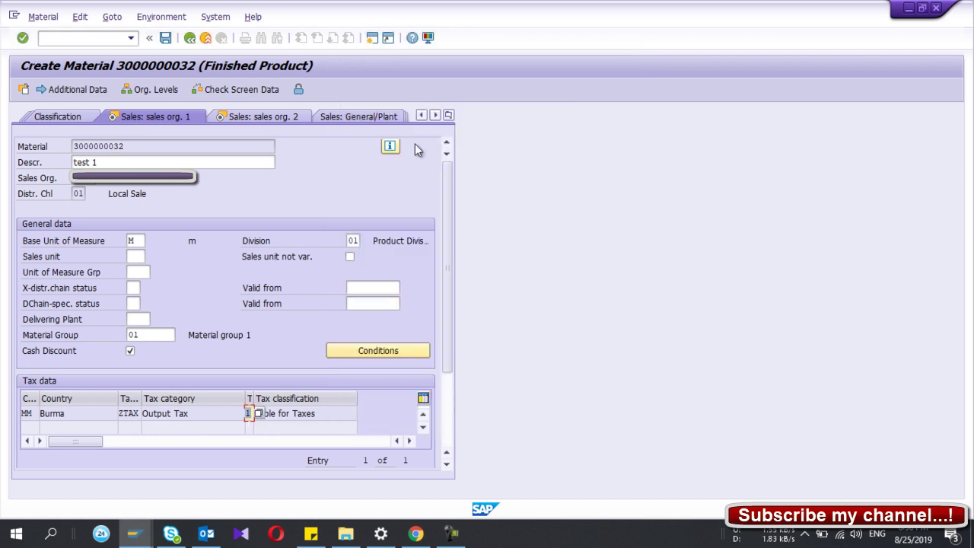
Step: Check the material's account assignment group in the Sales: sales org. 2 view and continue to MRP 1
{"action": "key", "text": "Return"}
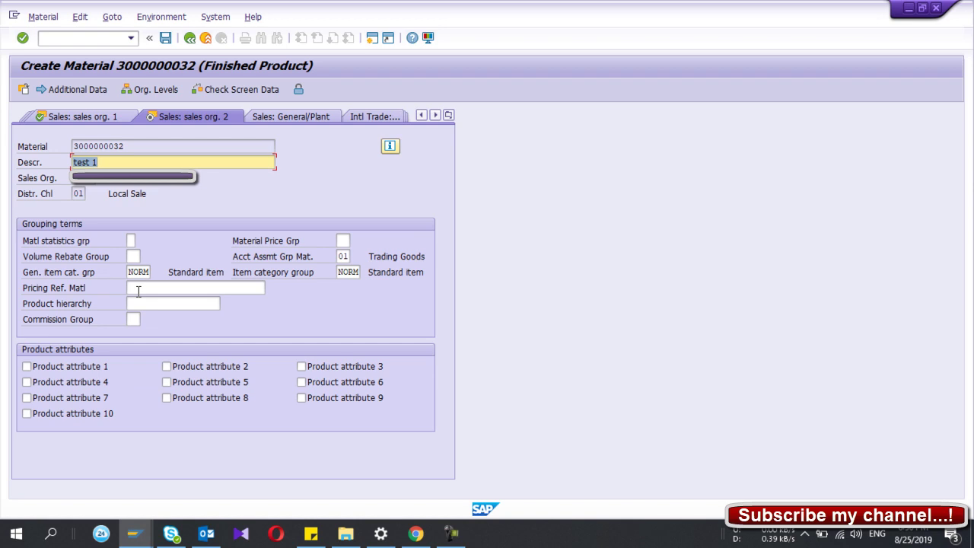
{"action": "left_click", "coordinate": [343, 257]}
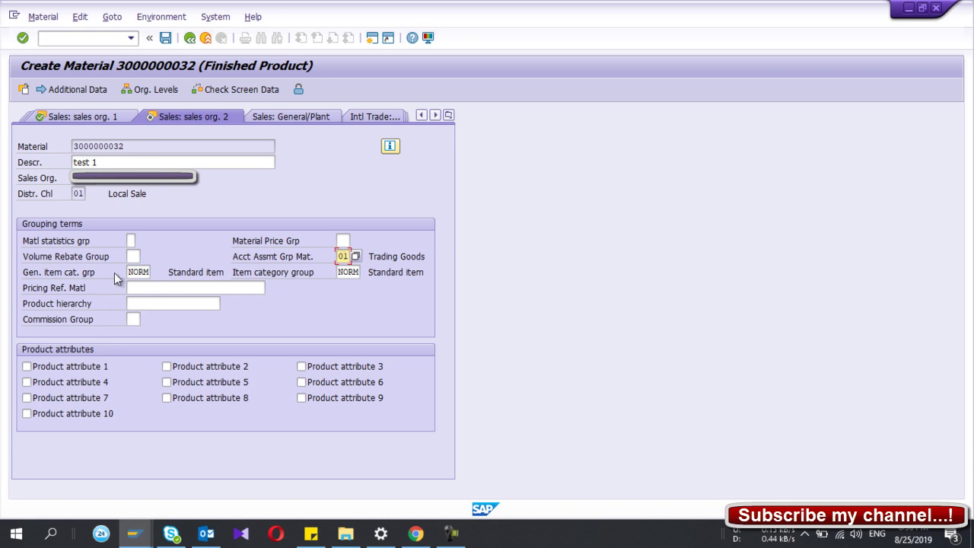
{"action": "key", "text": "Return"}
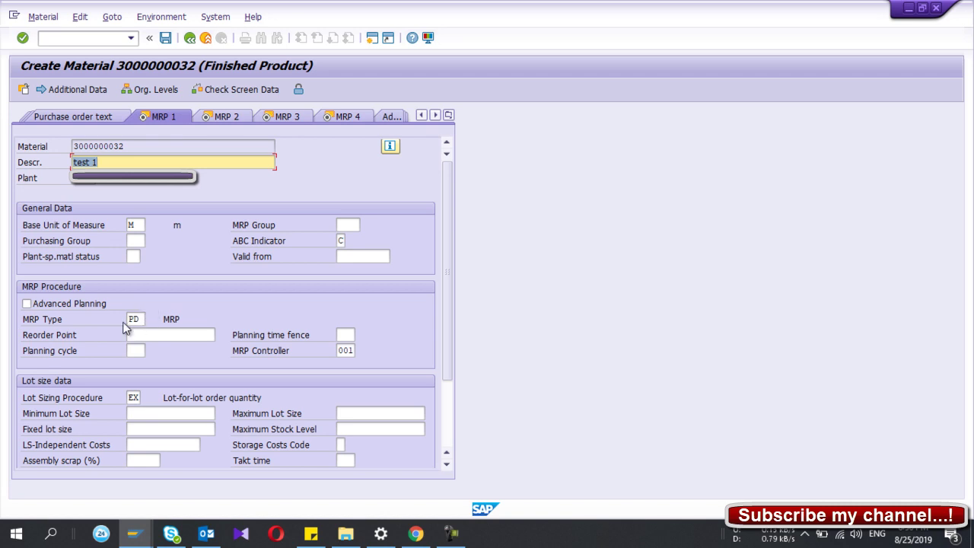
Step: Review the copied MRP type, lot sizing procedure and MRP controller in the MRP 1 view
{"action": "left_click", "coordinate": [133, 319]}
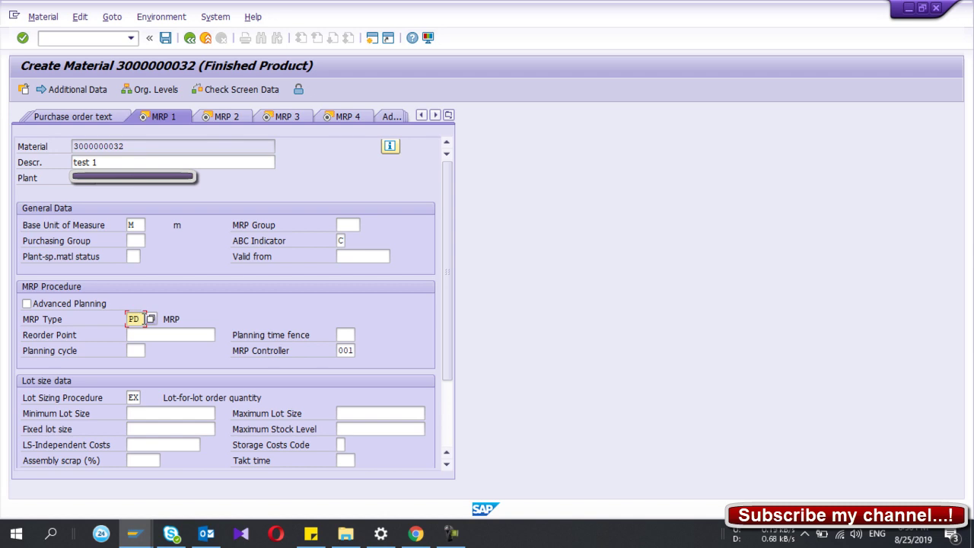
{"action": "scroll", "coordinate": [144, 319], "scroll_direction": "down", "scroll_amount": 2}
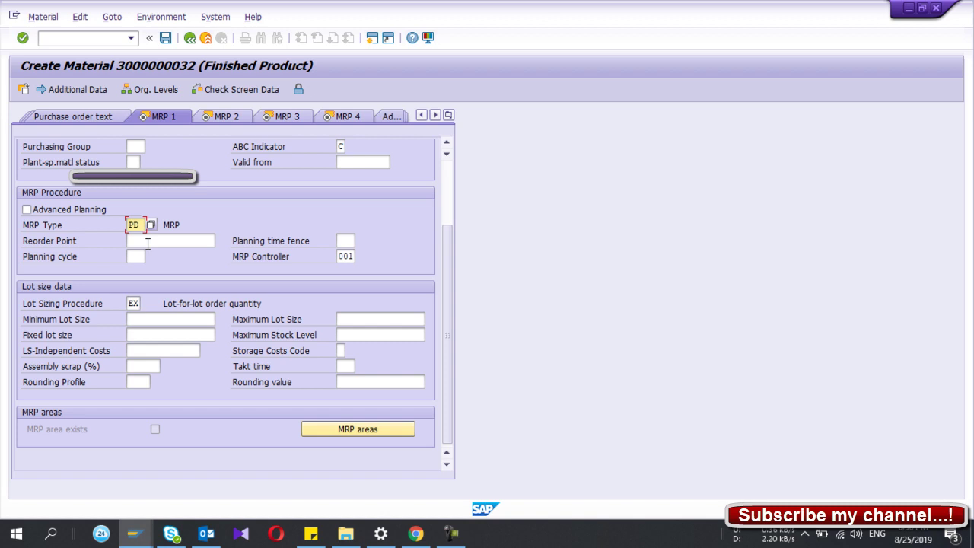
{"action": "left_click", "coordinate": [133, 303]}
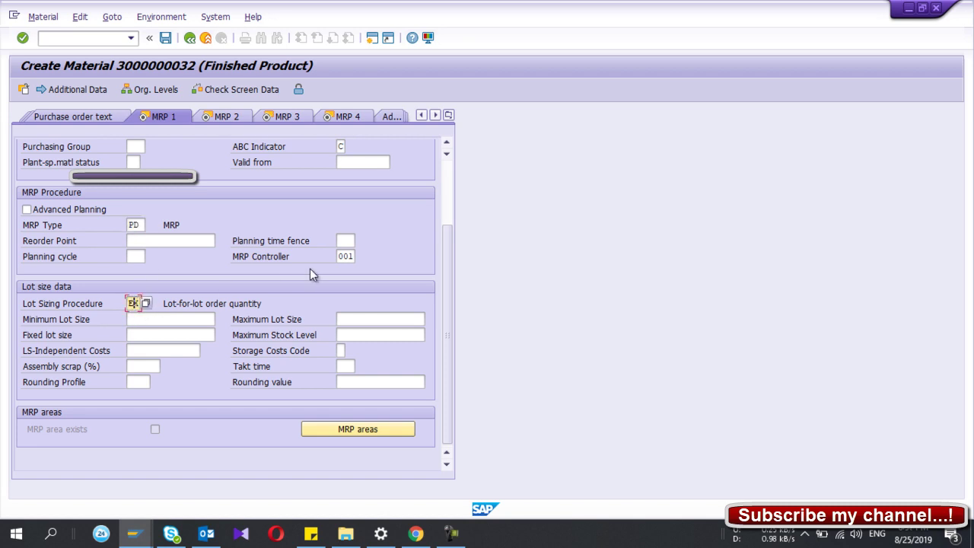
{"action": "scroll", "coordinate": [312, 271], "scroll_direction": "up", "scroll_amount": 2}
{"action": "left_click", "coordinate": [352, 305]}
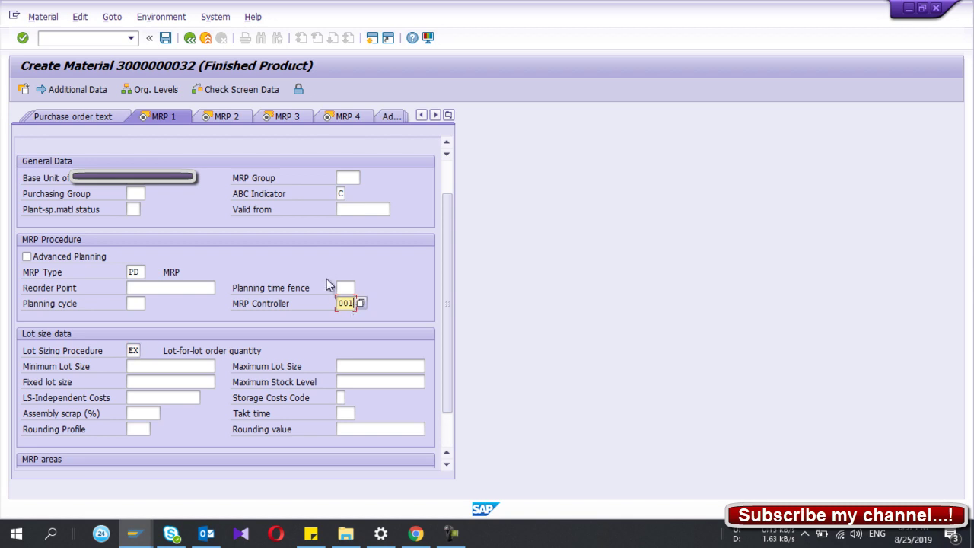
{"action": "scroll", "coordinate": [327, 282], "scroll_direction": "up", "scroll_amount": 2}
Step: In the MRP 2 view, examine the available procurement types and choose E, In-house production
{"action": "left_click", "coordinate": [200, 118]}
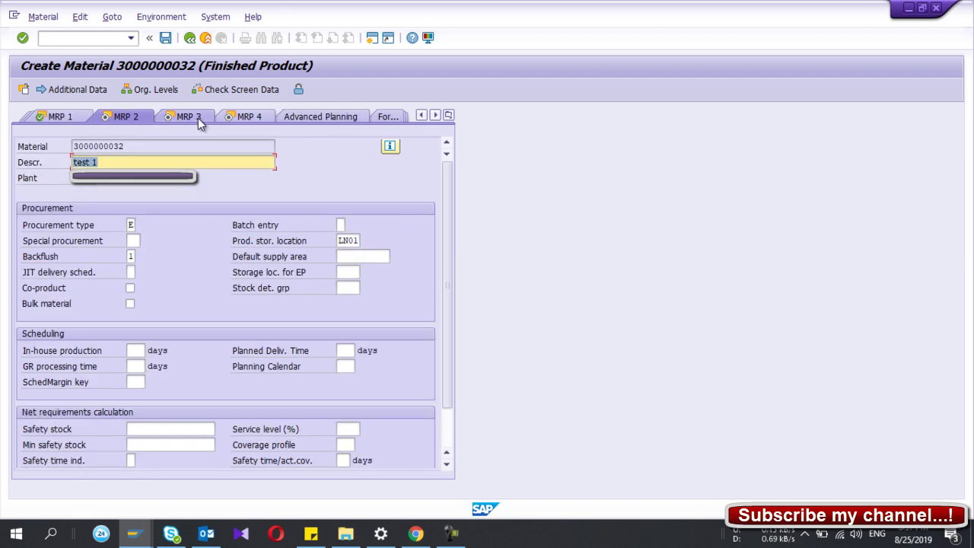
{"action": "left_click", "coordinate": [131, 225]}
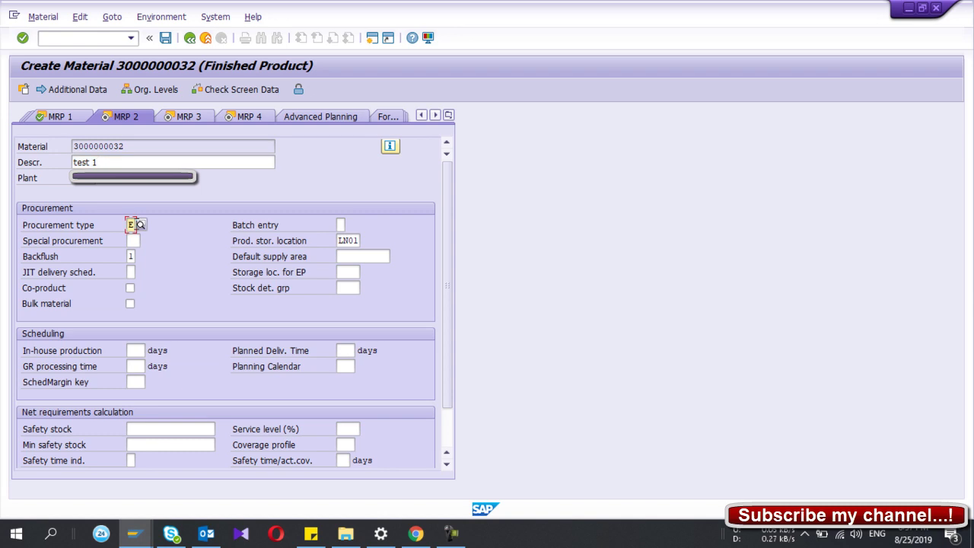
{"action": "left_click", "coordinate": [140, 226]}
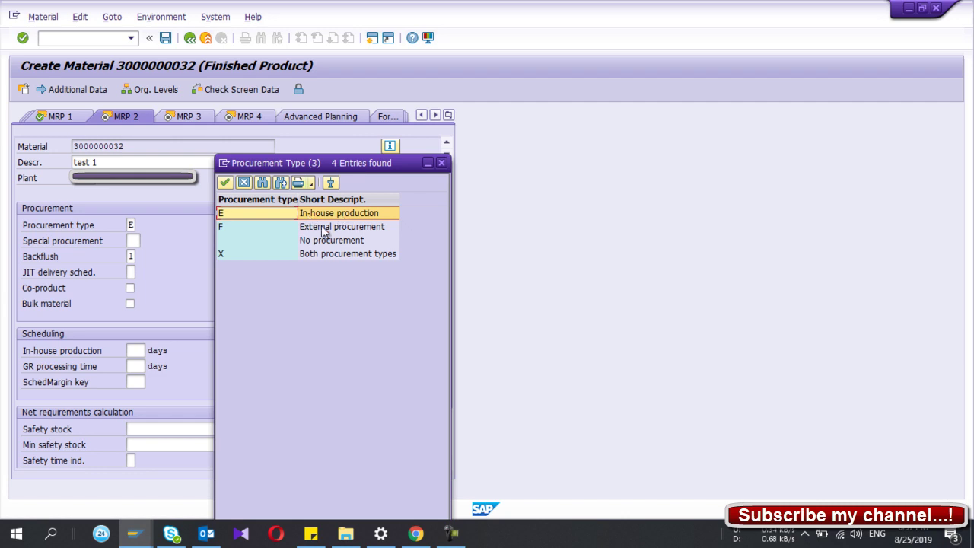
{"action": "left_click", "coordinate": [242, 226]}
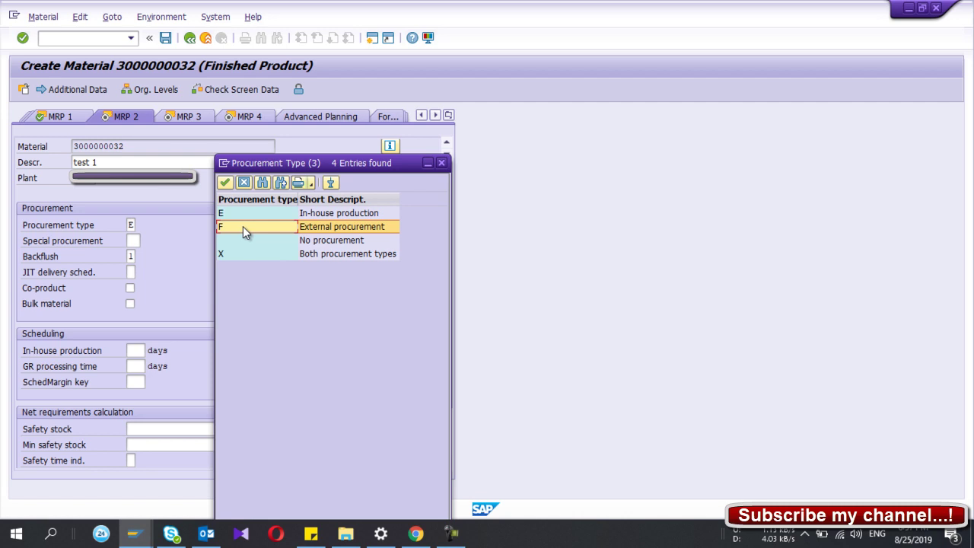
{"action": "left_click", "coordinate": [240, 257]}
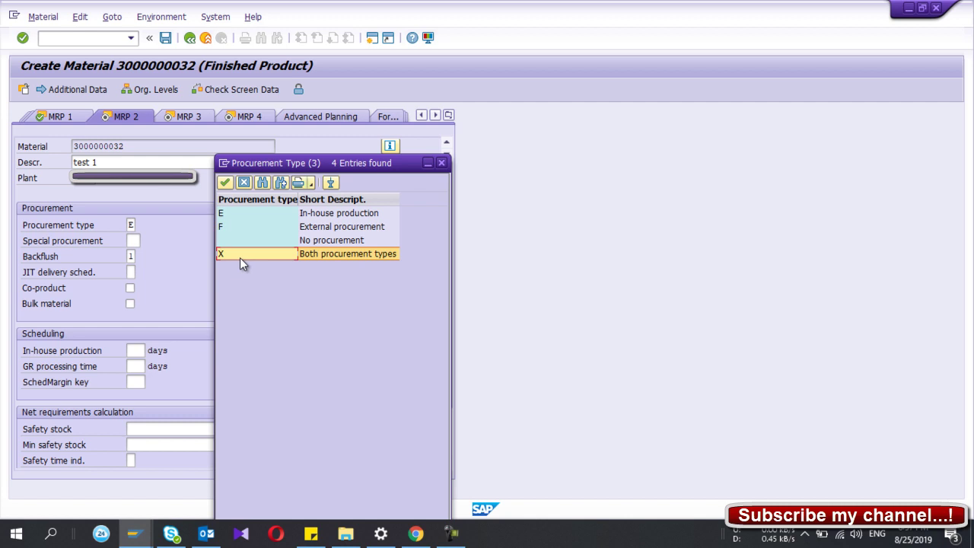
{"action": "left_click", "coordinate": [230, 215]}
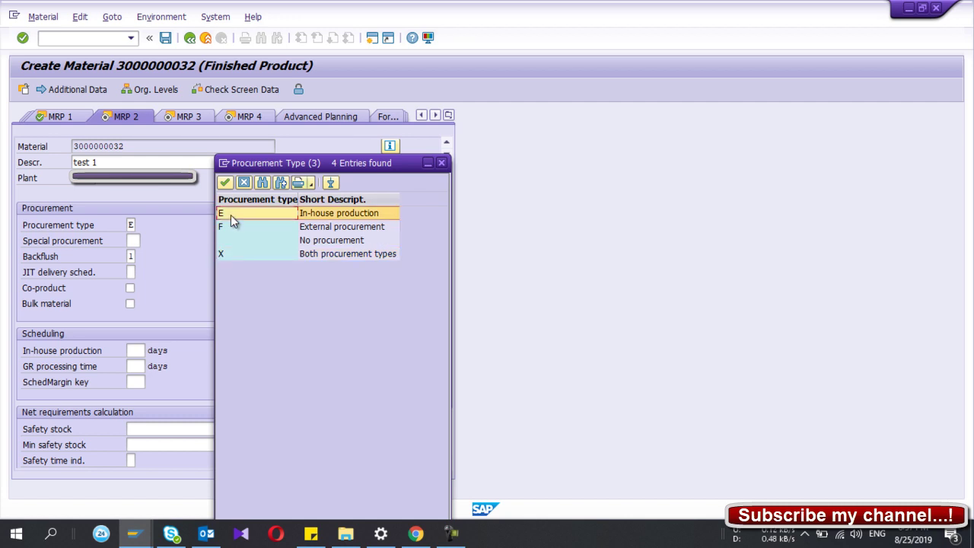
{"action": "double_click", "coordinate": [231, 215]}
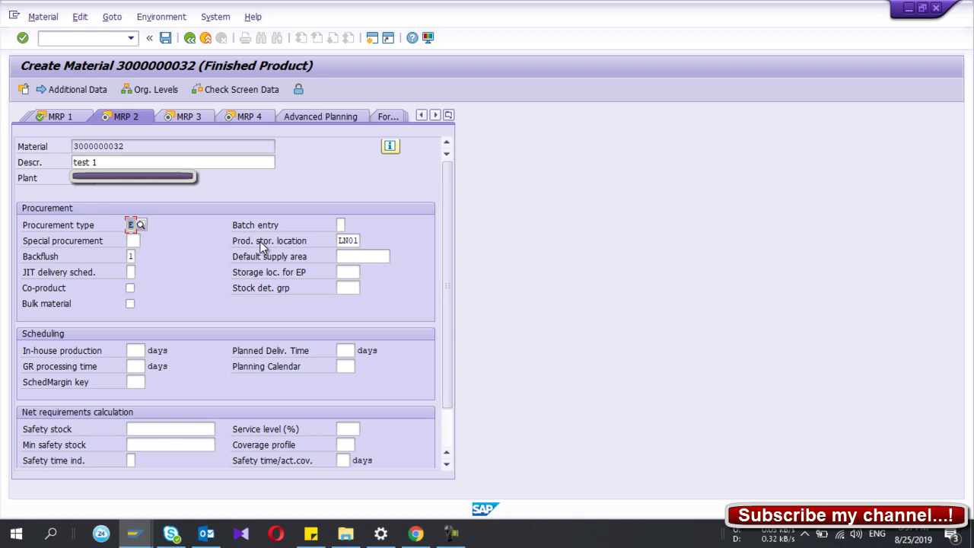
Step: Set the backflush indicator to 1, Always Backflush, and review the remaining MRP 2 scheduling and net requirements fields
{"action": "left_click", "coordinate": [131, 256]}
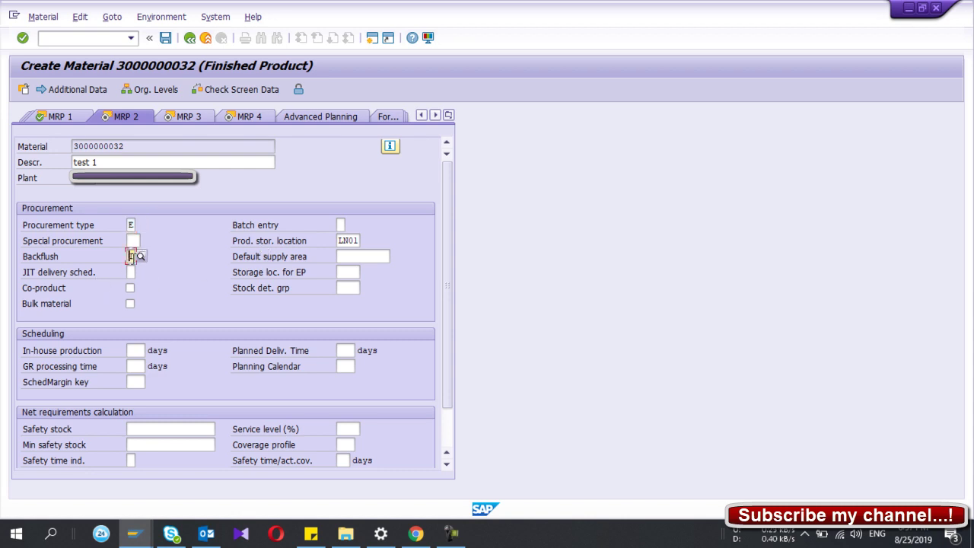
{"action": "type", "text": "1"}
{"action": "key", "text": "Return"}
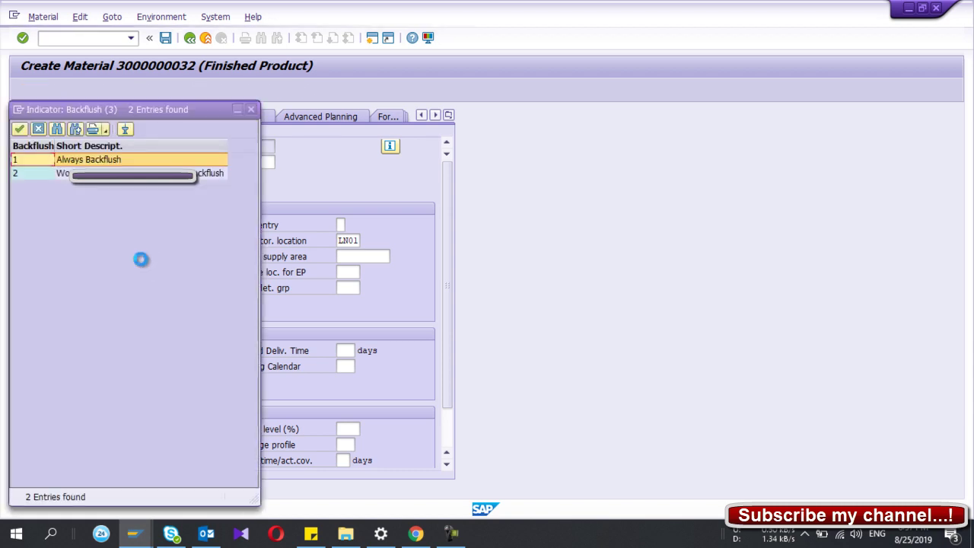
{"action": "double_click", "coordinate": [40, 166]}
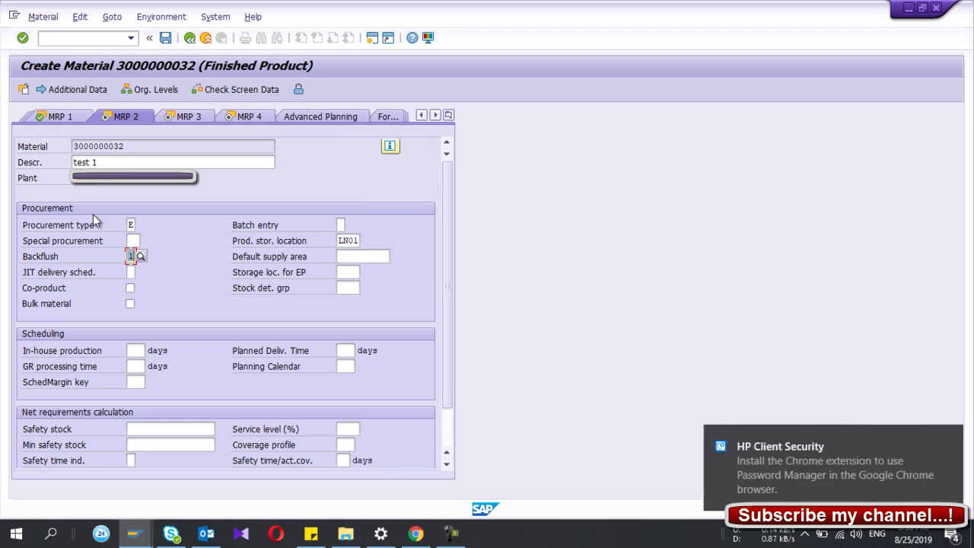
{"action": "left_click", "coordinate": [950, 441]}
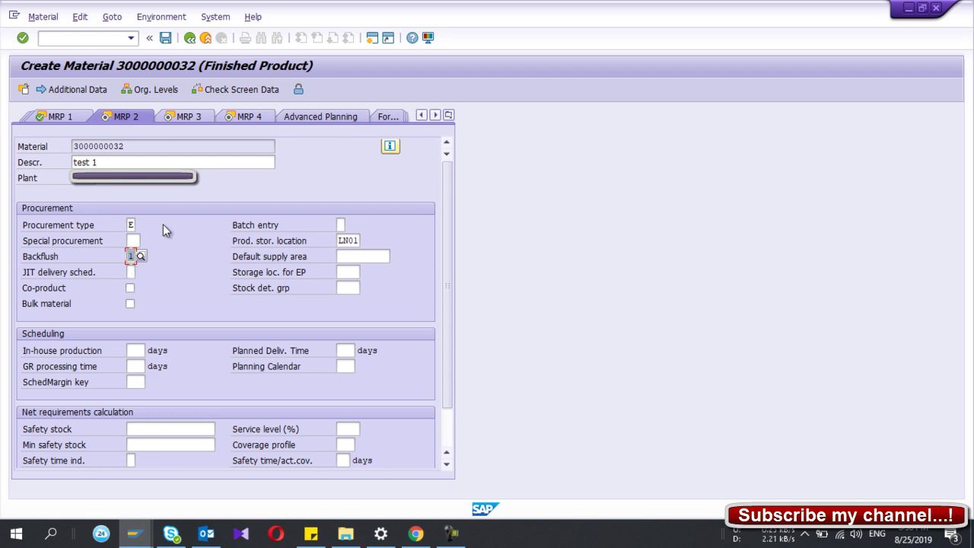
{"action": "scroll", "coordinate": [149, 225], "scroll_direction": "down", "scroll_amount": 1}
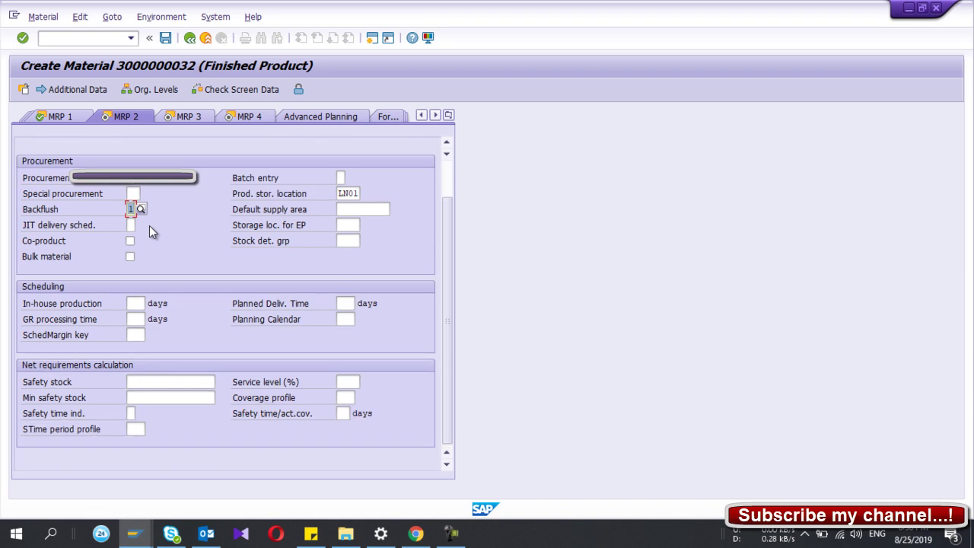
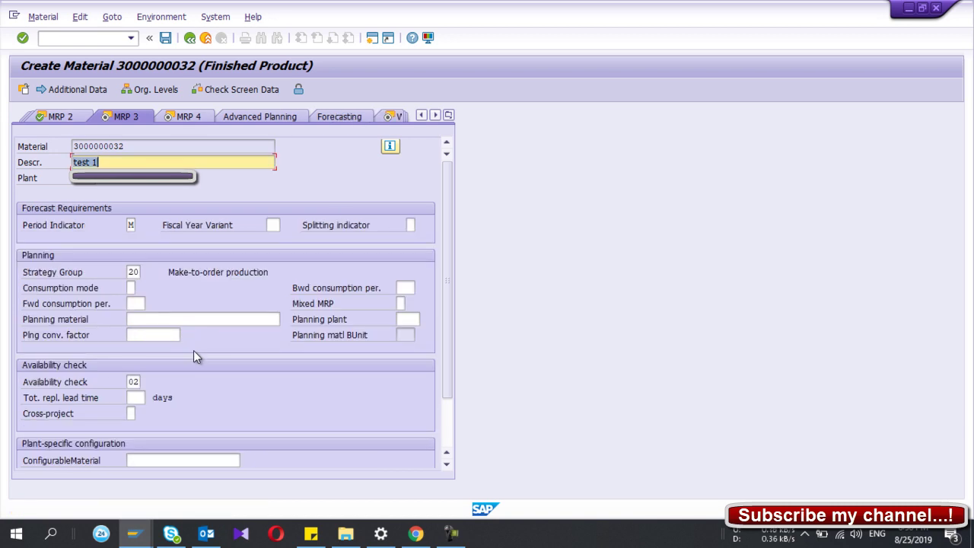
Step: Check the strategy group in MRP 3, set the availability check to 02 Individ.requirements and continue to MRP 4
{"action": "left_click", "coordinate": [134, 271]}
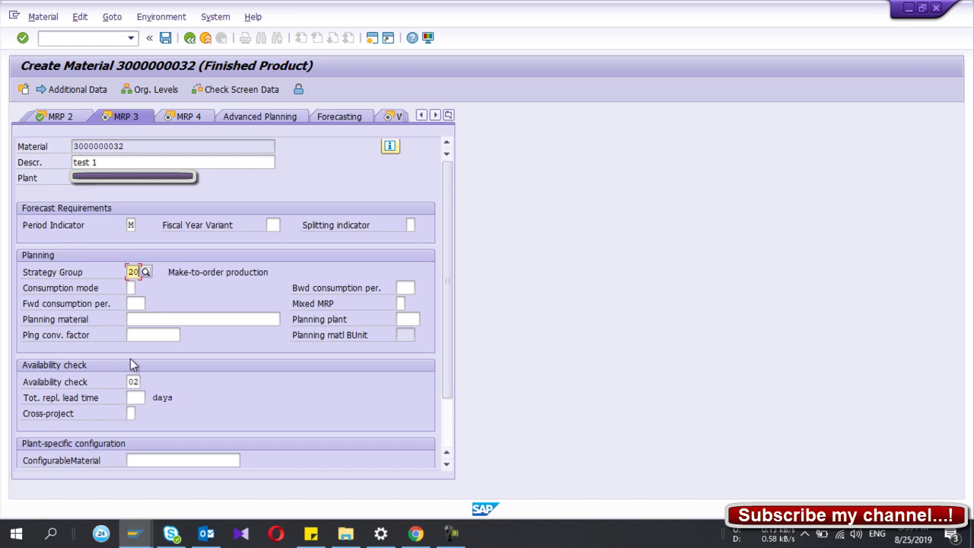
{"action": "left_click", "coordinate": [133, 382]}
{"action": "left_click", "coordinate": [146, 381]}
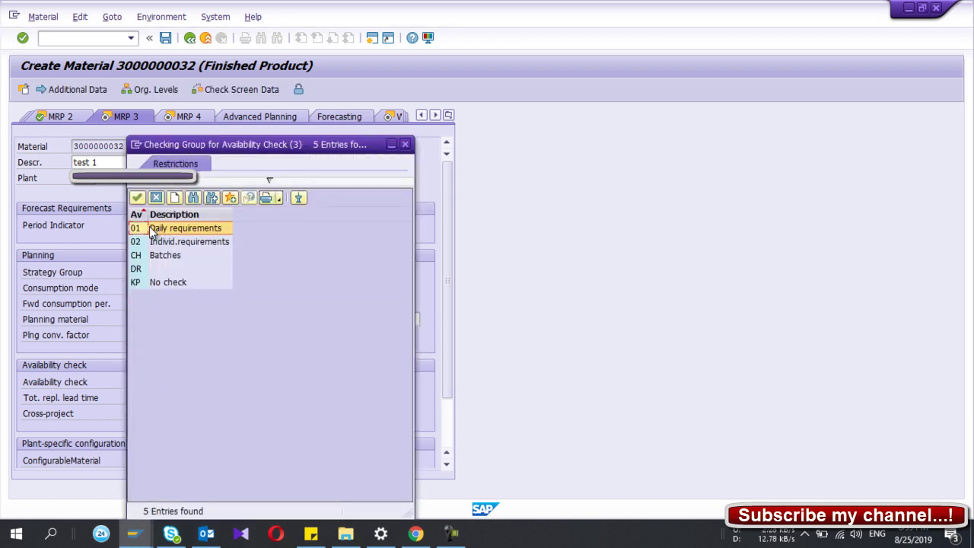
{"action": "left_click", "coordinate": [139, 256]}
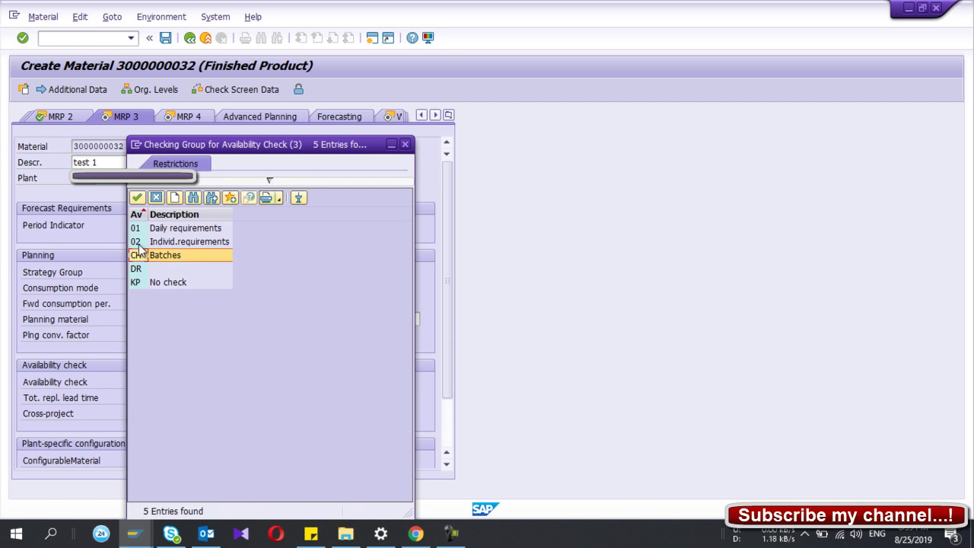
{"action": "double_click", "coordinate": [138, 240]}
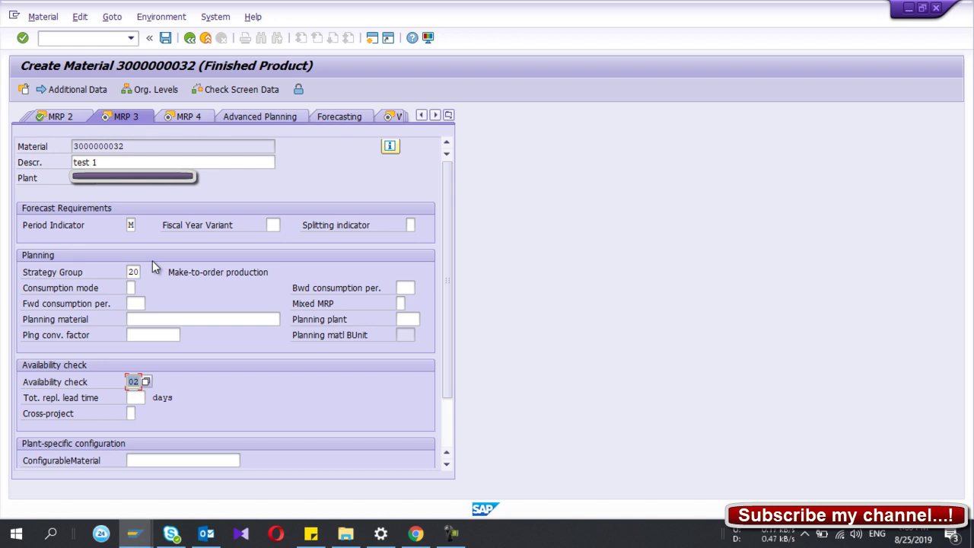
{"action": "key", "text": "Return"}
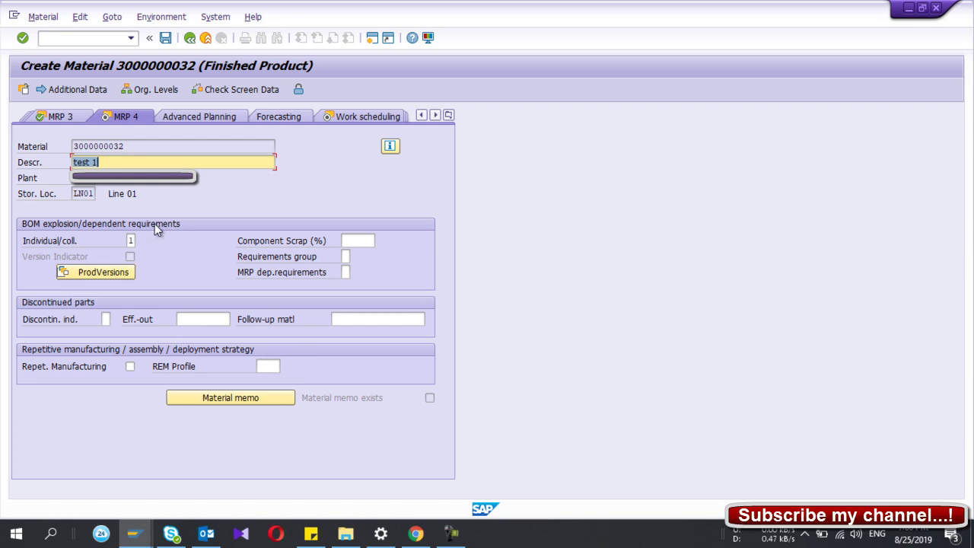
Step: Set the individual/collective requirements indicator to 1 in MRP 4 and continue to the Work scheduling view
{"action": "left_click", "coordinate": [131, 241]}
{"action": "left_click", "coordinate": [140, 242]}
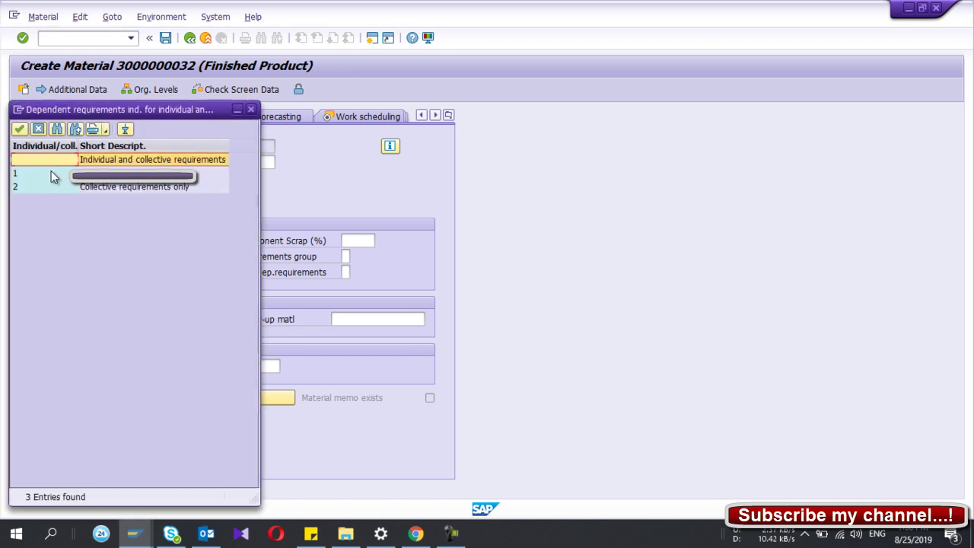
{"action": "double_click", "coordinate": [53, 176]}
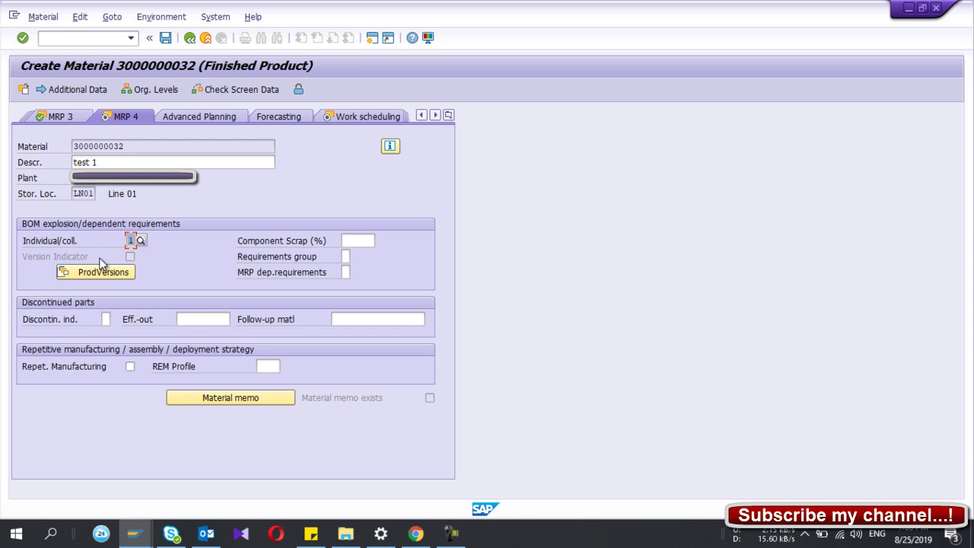
{"action": "key", "text": "Return"}
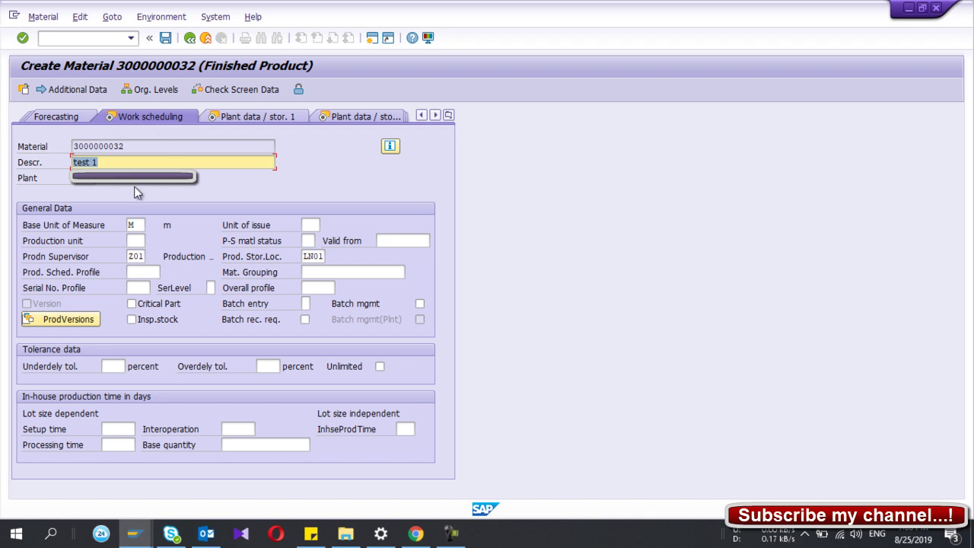
Step: Review the production supervisor, production scheduling profile and base unit of measure in Work scheduling and continue to Plant data / stor. 1
{"action": "left_click", "coordinate": [144, 255]}
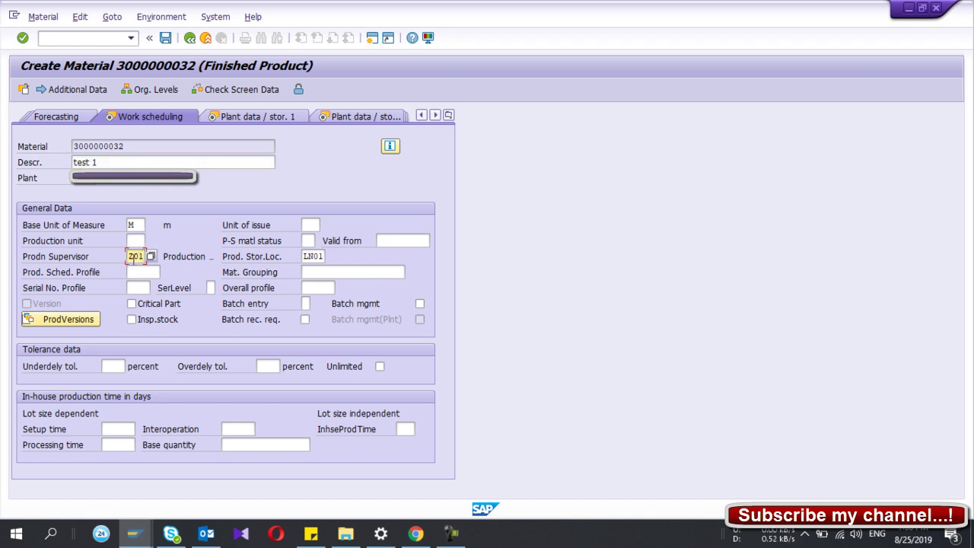
{"action": "left_click", "coordinate": [136, 272]}
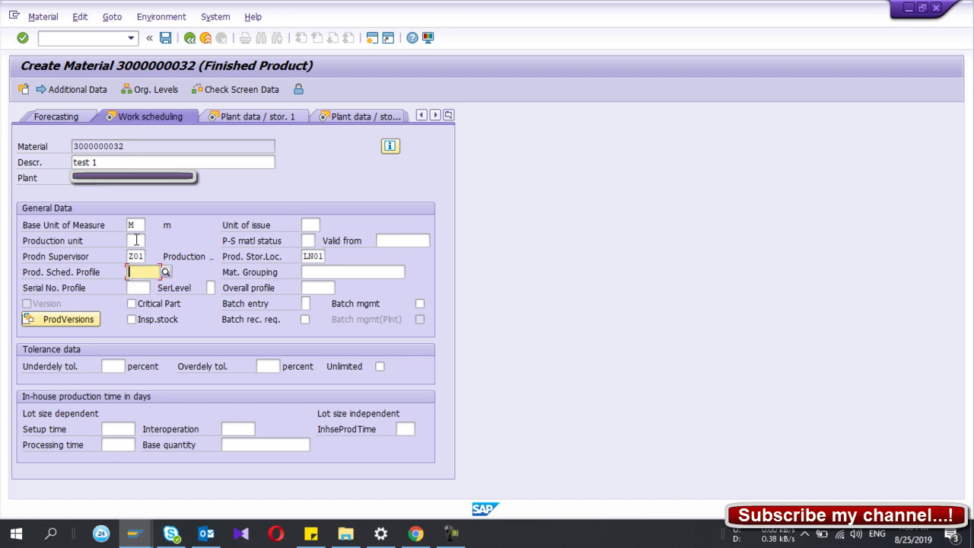
{"action": "left_click", "coordinate": [136, 224]}
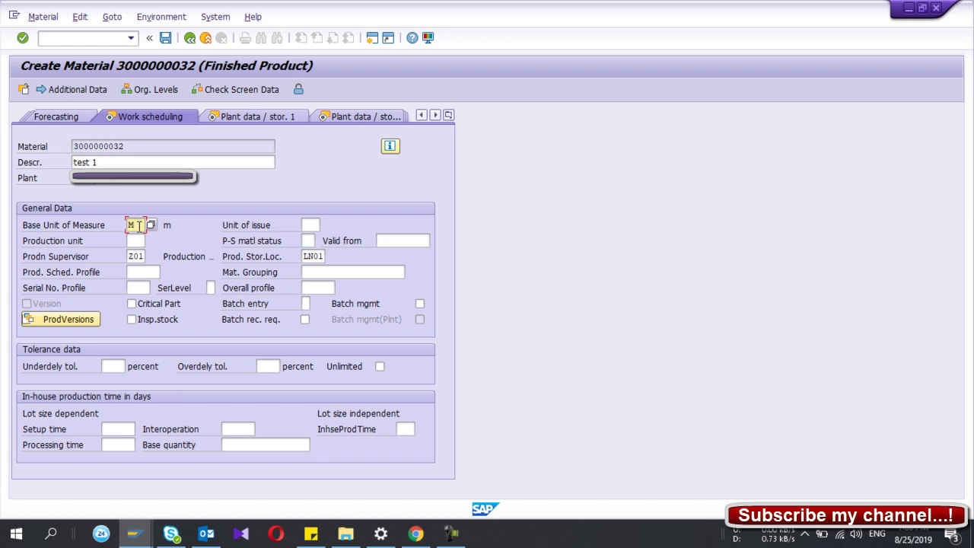
{"action": "key", "text": "Return"}
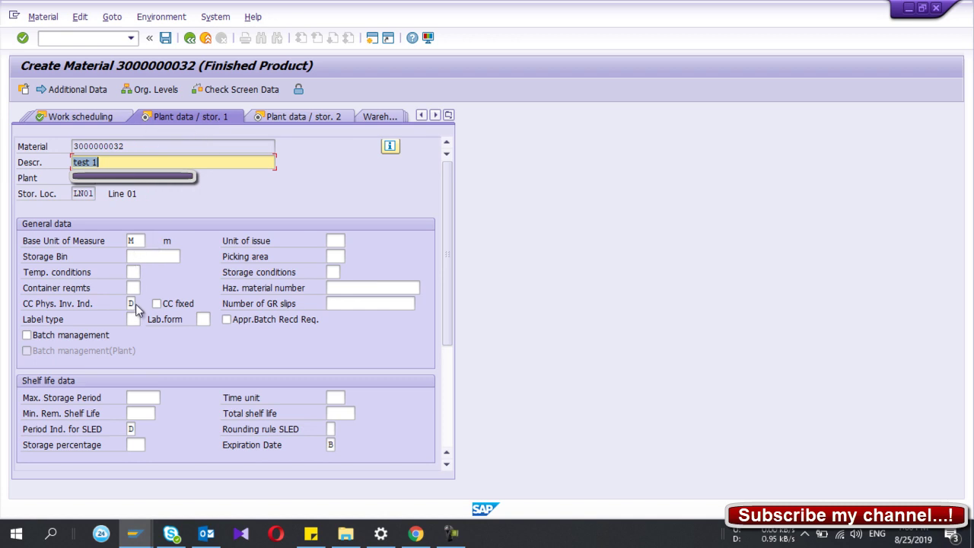
Step: Review the general, shelf life, weight and plant parameters in both Plant data / stor. views and continue to Quality management
{"action": "scroll", "coordinate": [137, 312], "scroll_direction": "down", "scroll_amount": 1}
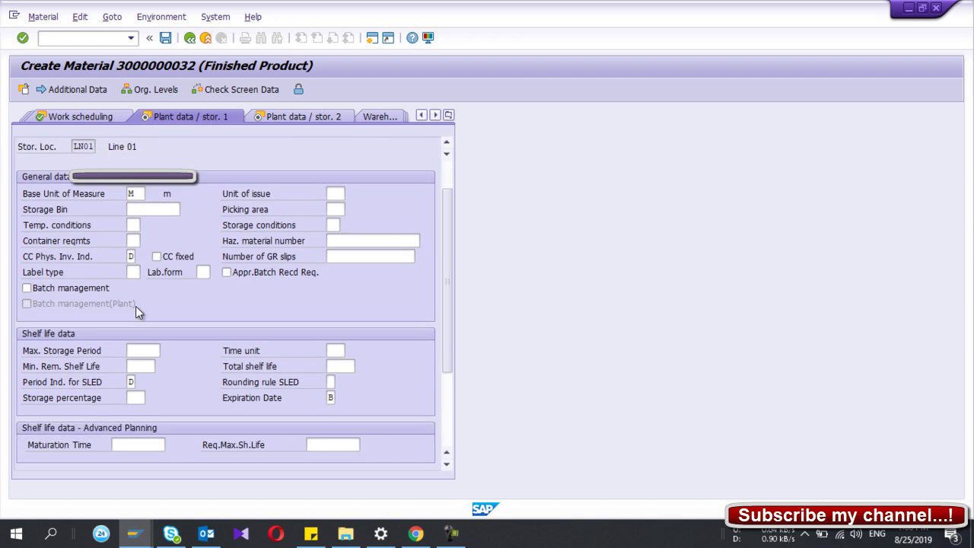
{"action": "scroll", "coordinate": [136, 305], "scroll_direction": "up", "scroll_amount": 1}
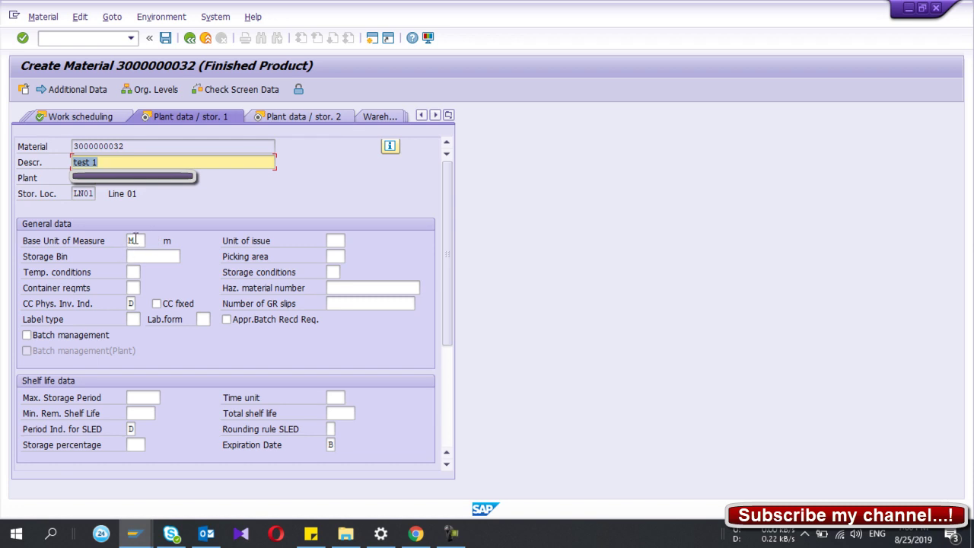
{"action": "left_click", "coordinate": [335, 240]}
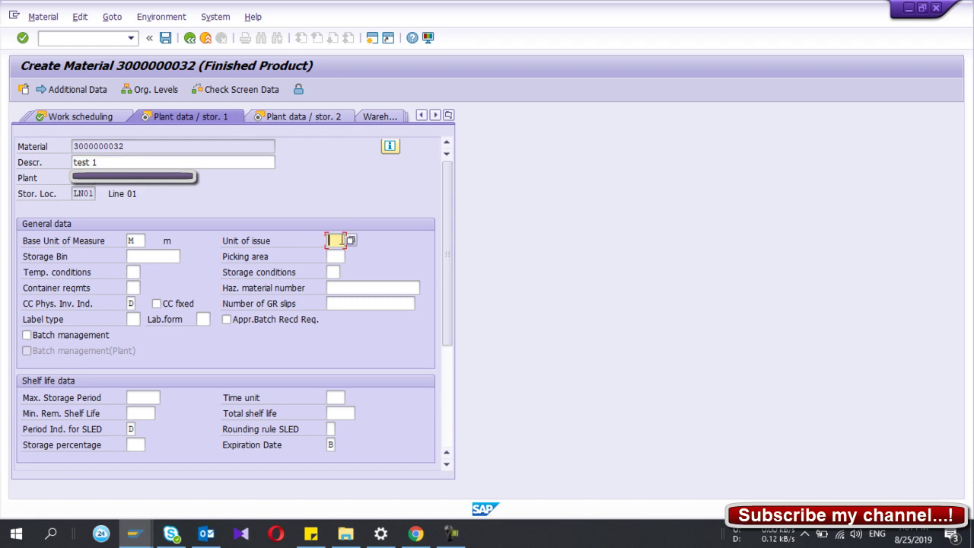
{"action": "key", "text": "Return"}
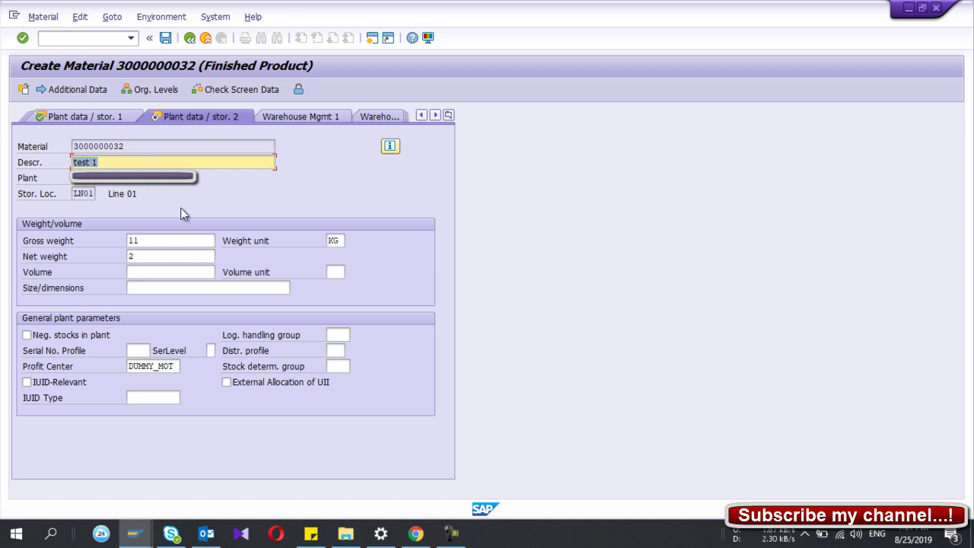
{"action": "key", "text": "Return"}
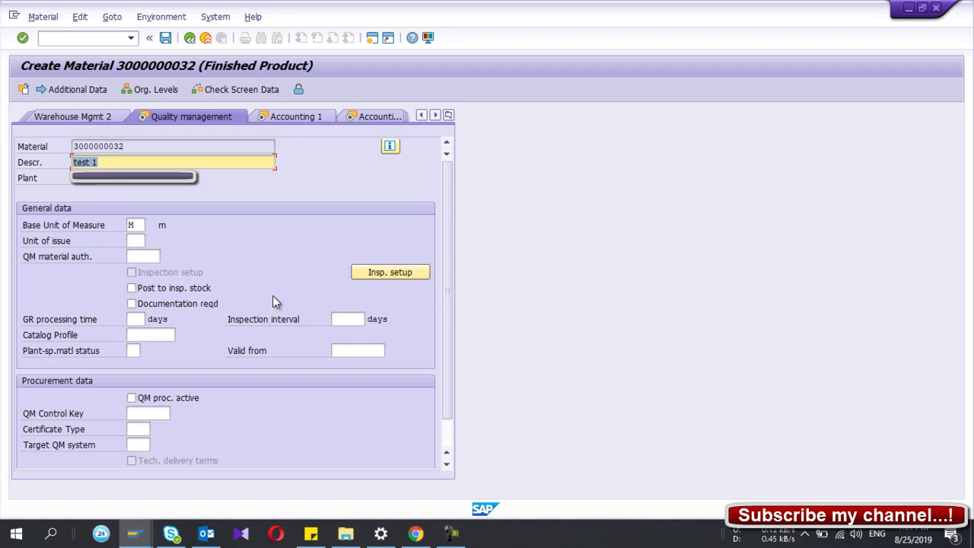
Step: Add inspection type 04 Goods receipt inspection from production as active in the inspection setup, accept it and continue to Accounting 1
{"action": "left_click", "coordinate": [379, 280]}
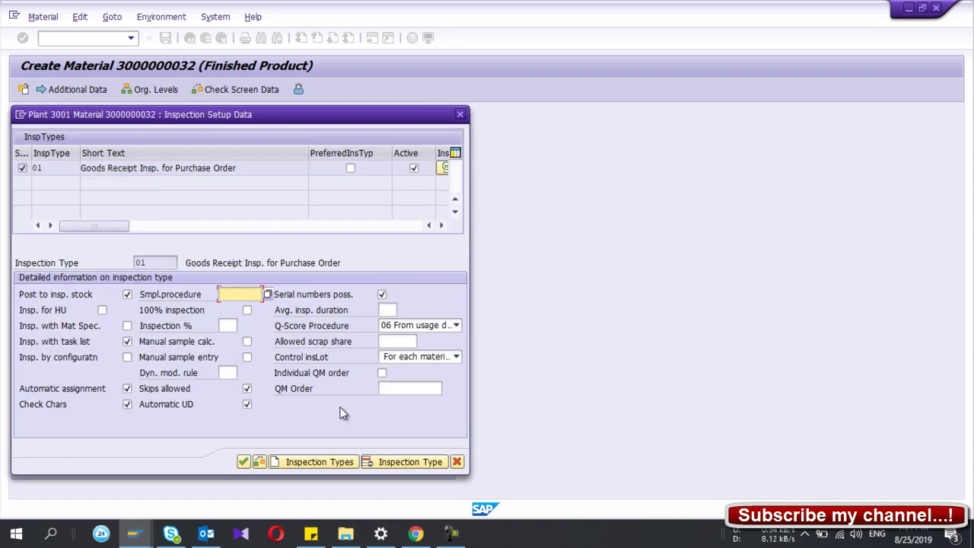
{"action": "left_click", "coordinate": [320, 462]}
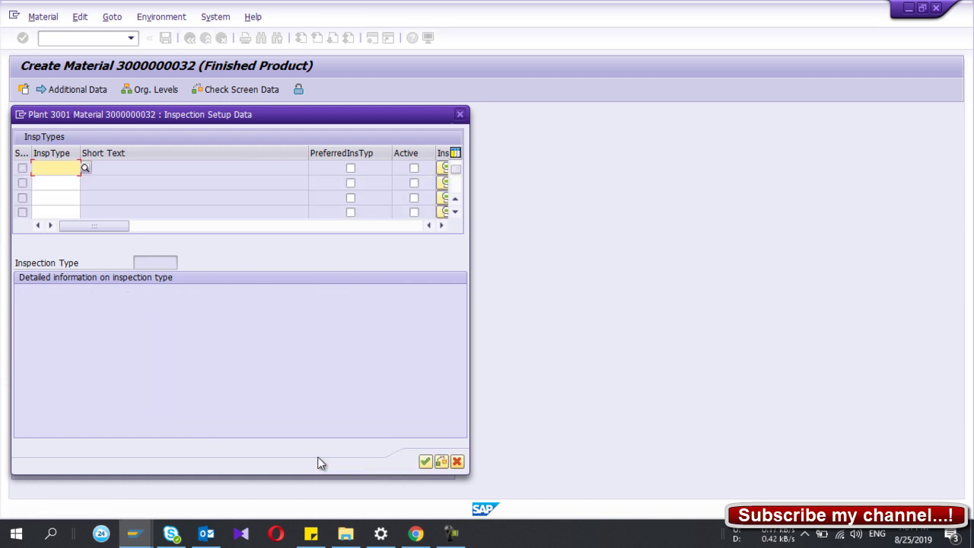
{"action": "left_click", "coordinate": [85, 168]}
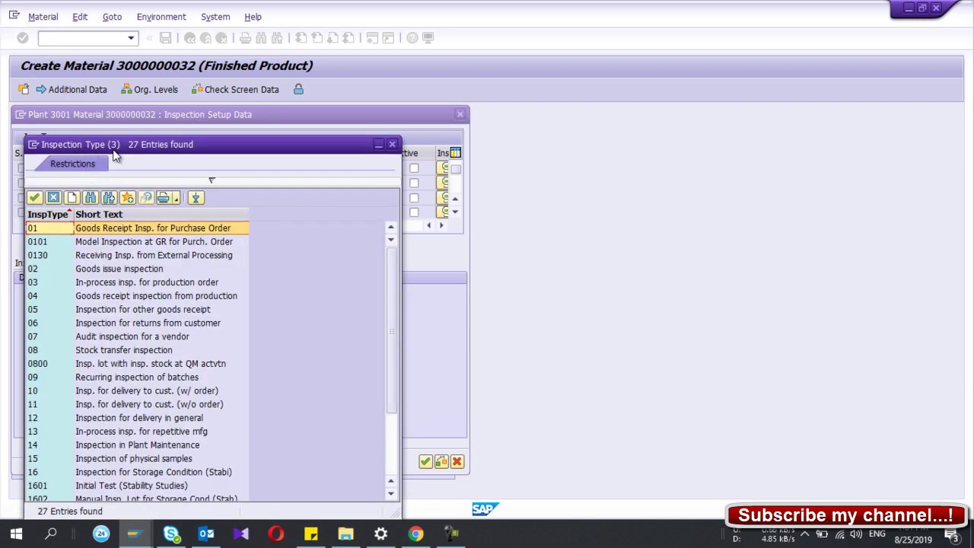
{"action": "left_click_drag", "start_coordinate": [113, 146], "coordinate": [209, 74]}
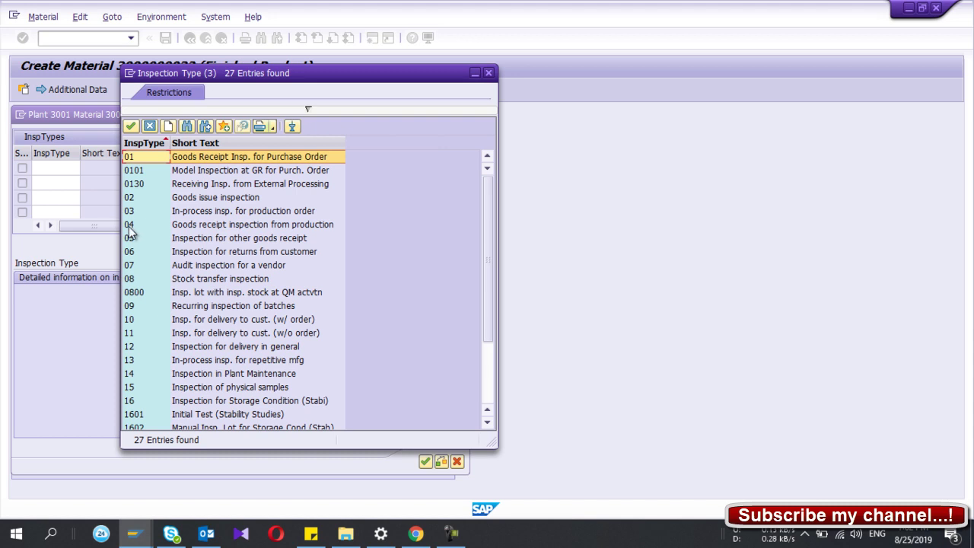
{"action": "left_click", "coordinate": [129, 226]}
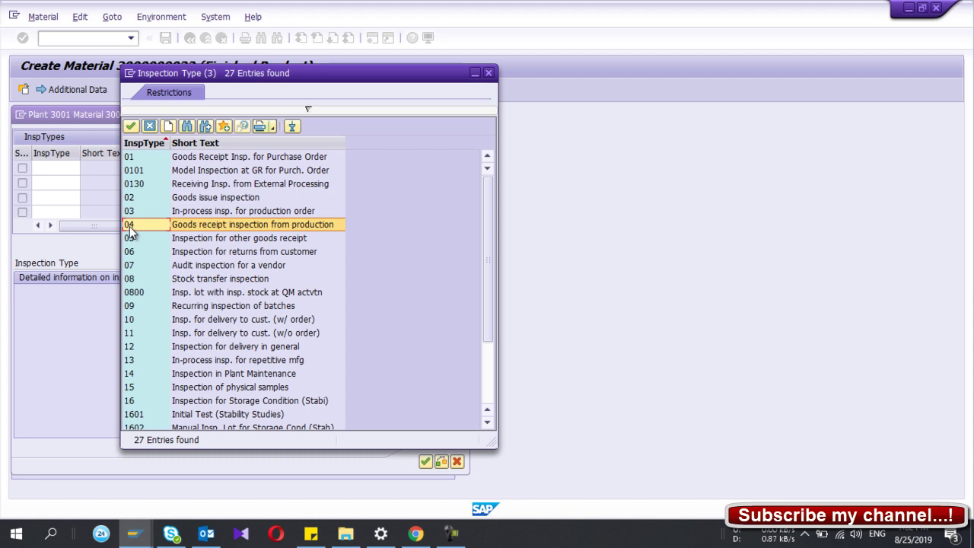
{"action": "double_click", "coordinate": [129, 226]}
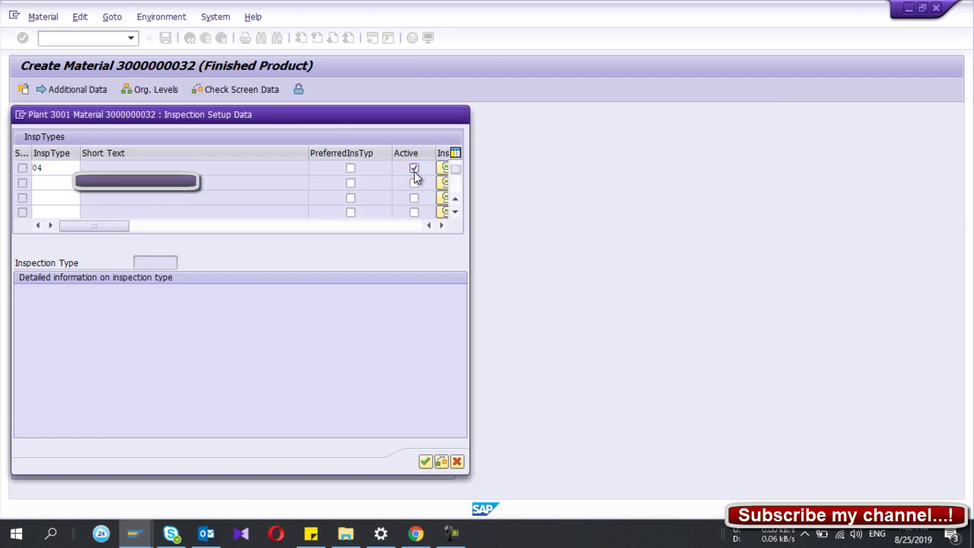
{"action": "key", "text": "Return"}
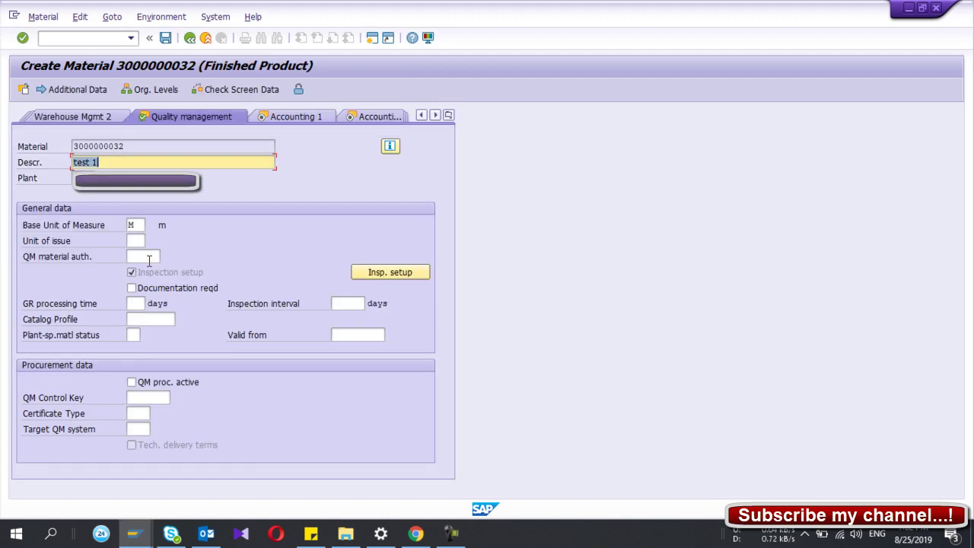
{"action": "key", "text": "Return"}
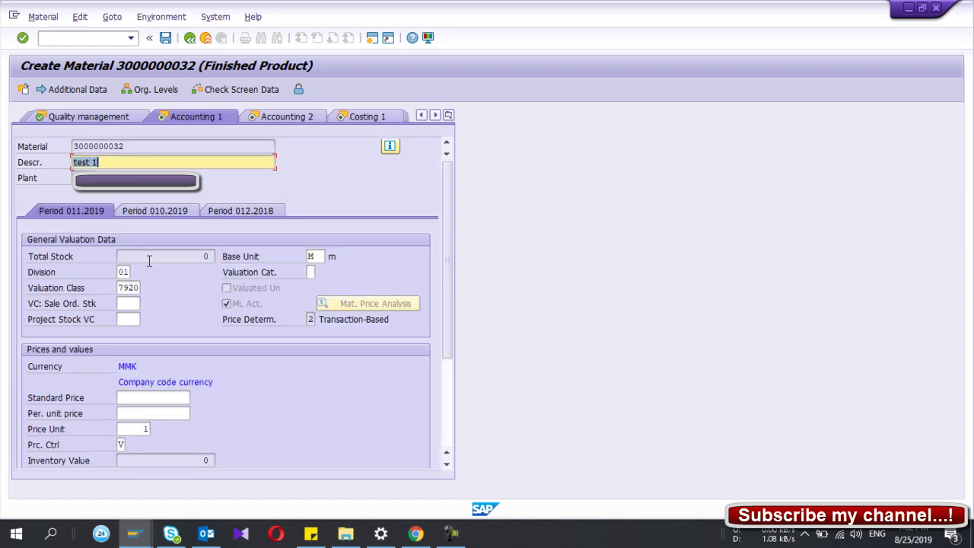
Step: Examine the valuation class, general valuation data, prices and price control in Accounting 1
{"action": "scroll", "coordinate": [133, 278], "scroll_direction": "down", "scroll_amount": 3}
{"action": "scroll", "coordinate": [133, 280], "scroll_direction": "up", "scroll_amount": 2}
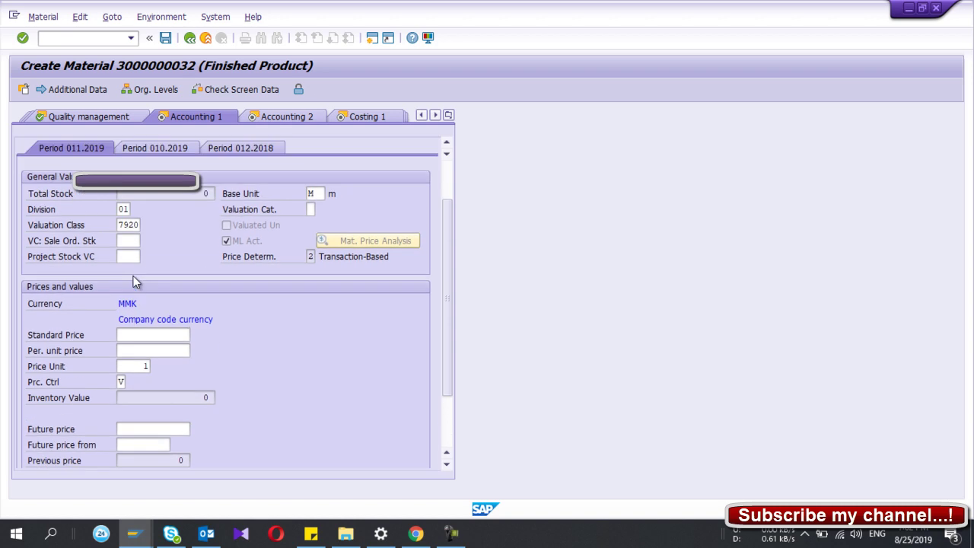
{"action": "left_click", "coordinate": [129, 225]}
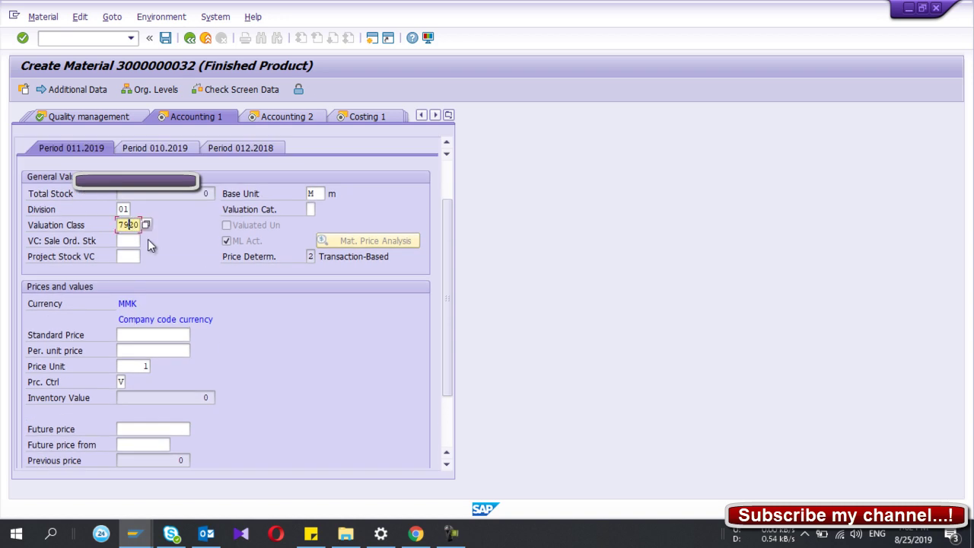
{"action": "scroll", "coordinate": [150, 245], "scroll_direction": "up", "scroll_amount": 2}
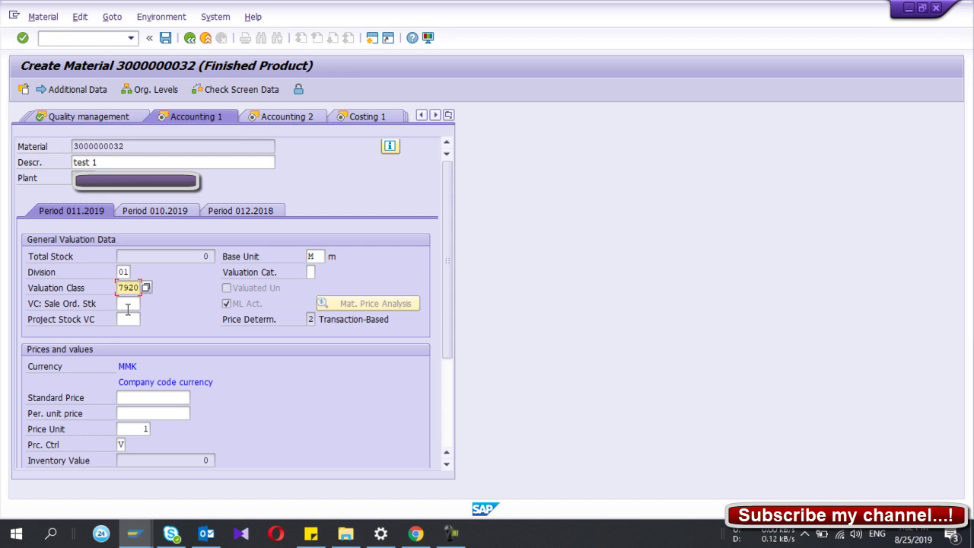
{"action": "scroll", "coordinate": [128, 308], "scroll_direction": "down", "scroll_amount": 3}
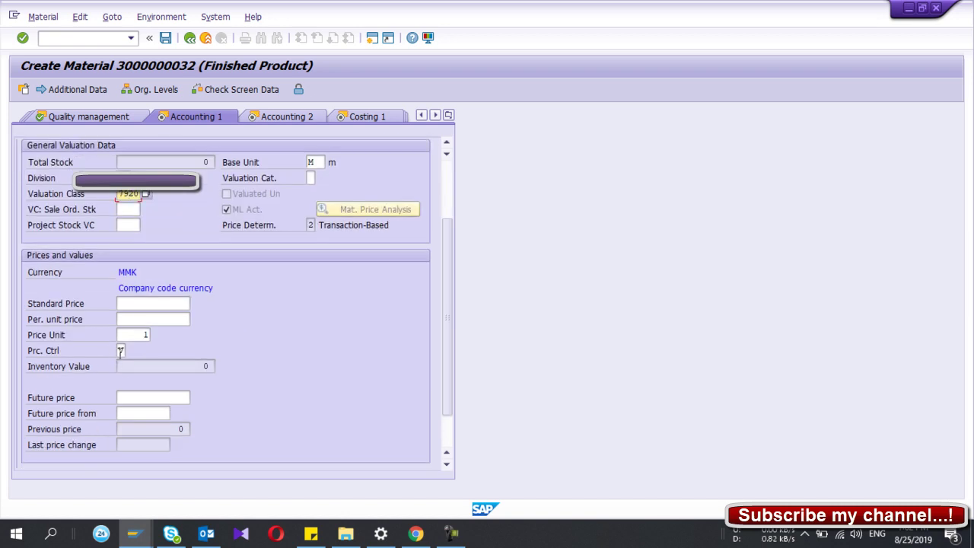
{"action": "scroll", "coordinate": [119, 353], "scroll_direction": "up", "scroll_amount": 3}
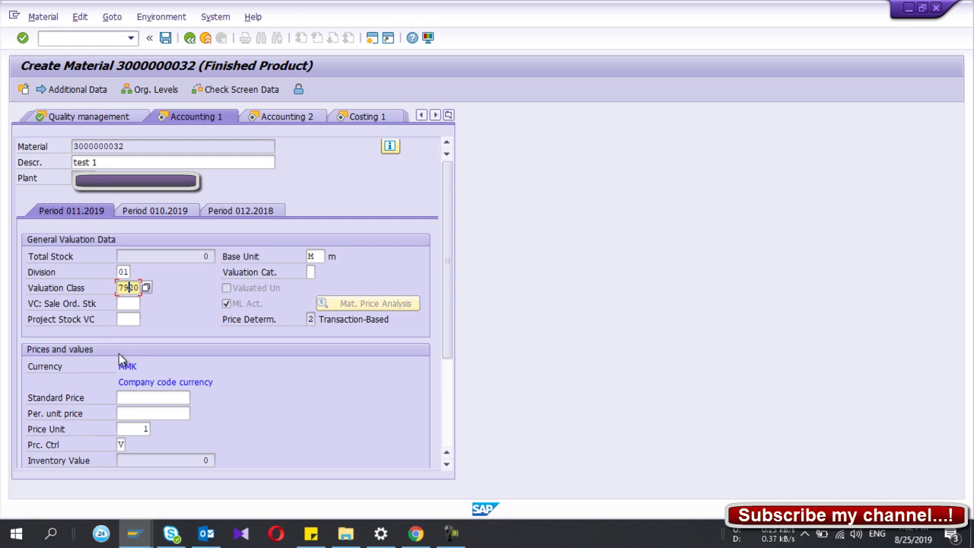
{"action": "left_click", "coordinate": [121, 444]}
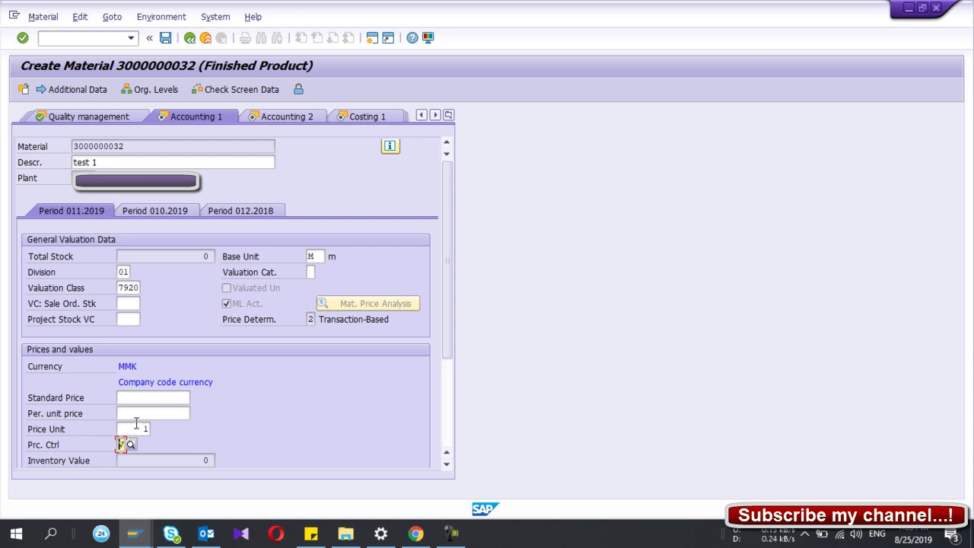
{"action": "scroll", "coordinate": [136, 422], "scroll_direction": "down", "scroll_amount": 3}
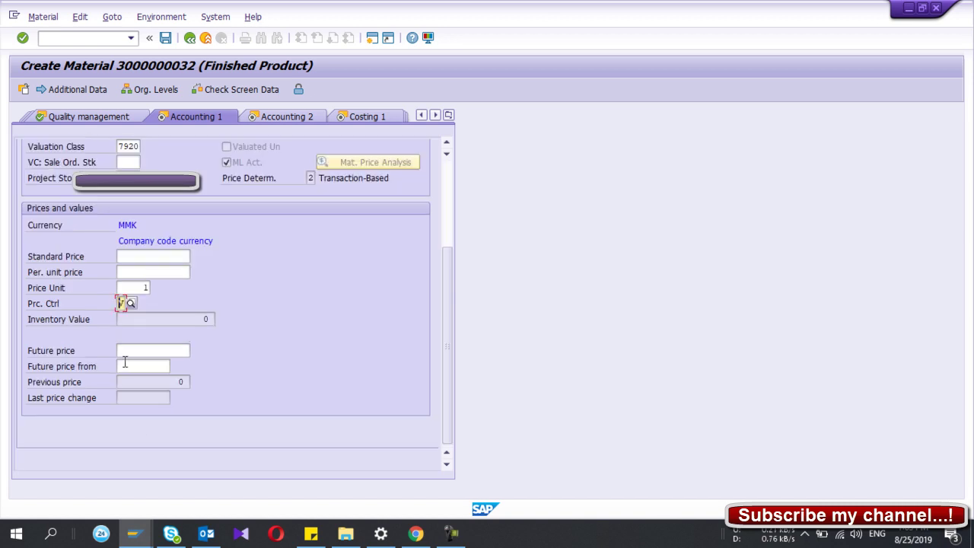
{"action": "scroll", "coordinate": [125, 363], "scroll_direction": "up", "scroll_amount": 3}
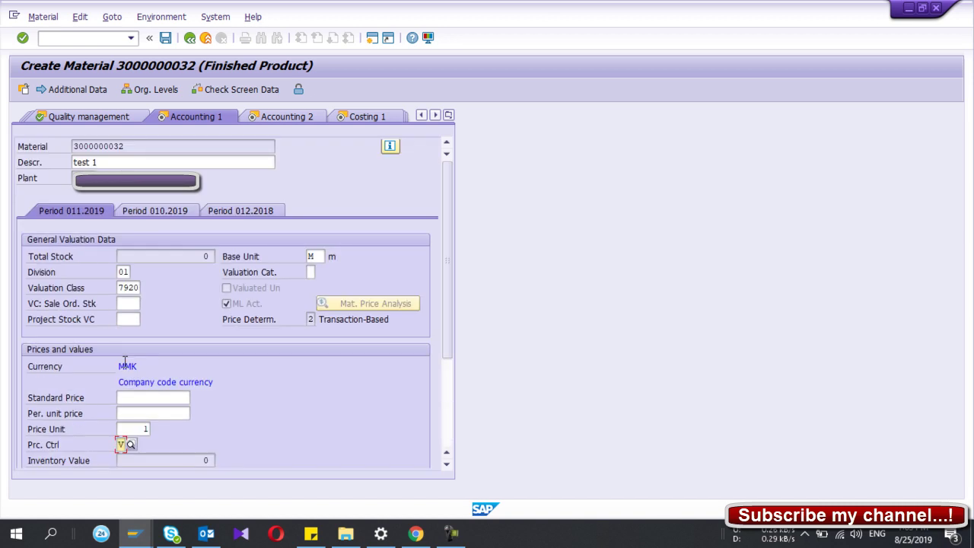
{"action": "scroll", "coordinate": [125, 363], "scroll_direction": "down", "scroll_amount": 2}
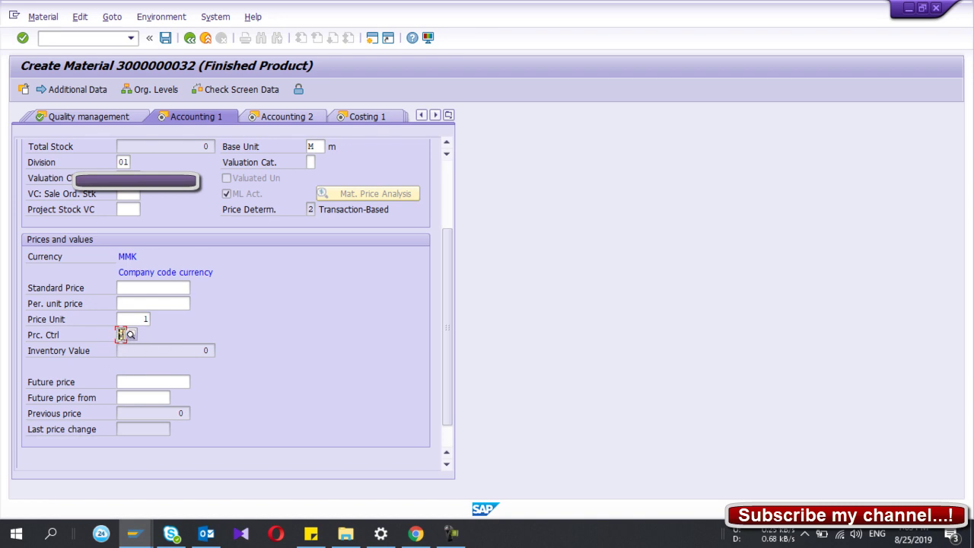
{"action": "scroll", "coordinate": [120, 335], "scroll_direction": "up", "scroll_amount": 2}
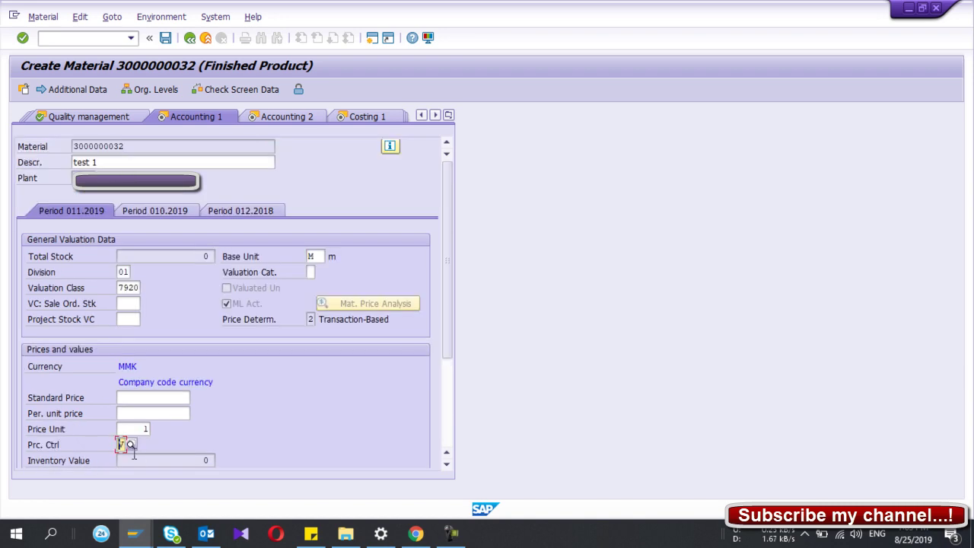
Step: Choose price control V from the price control indicator values and validate the Accounting 1 entries
{"action": "left_click", "coordinate": [131, 446]}
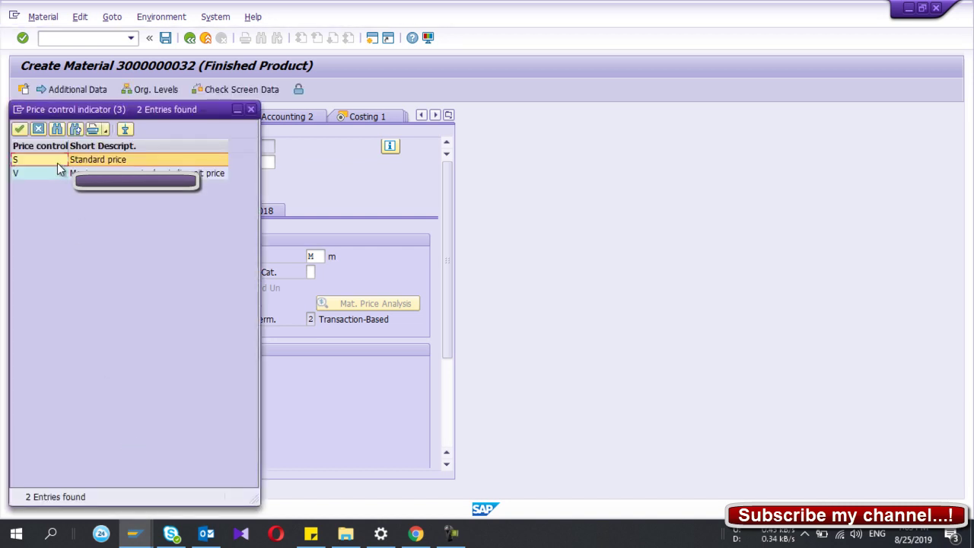
{"action": "double_click", "coordinate": [59, 173]}
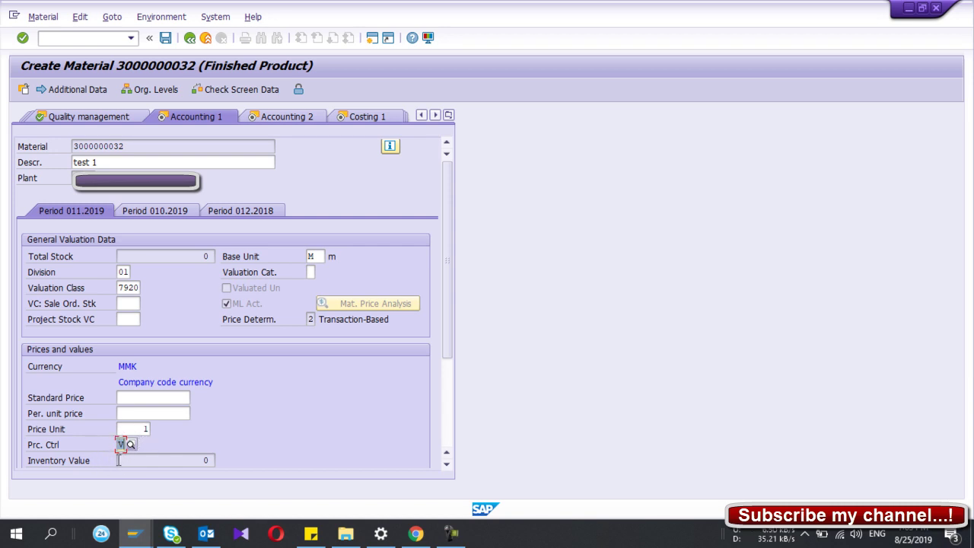
{"action": "left_click_drag", "start_coordinate": [118, 445], "coordinate": [133, 448]}
{"action": "key", "text": "Return"}
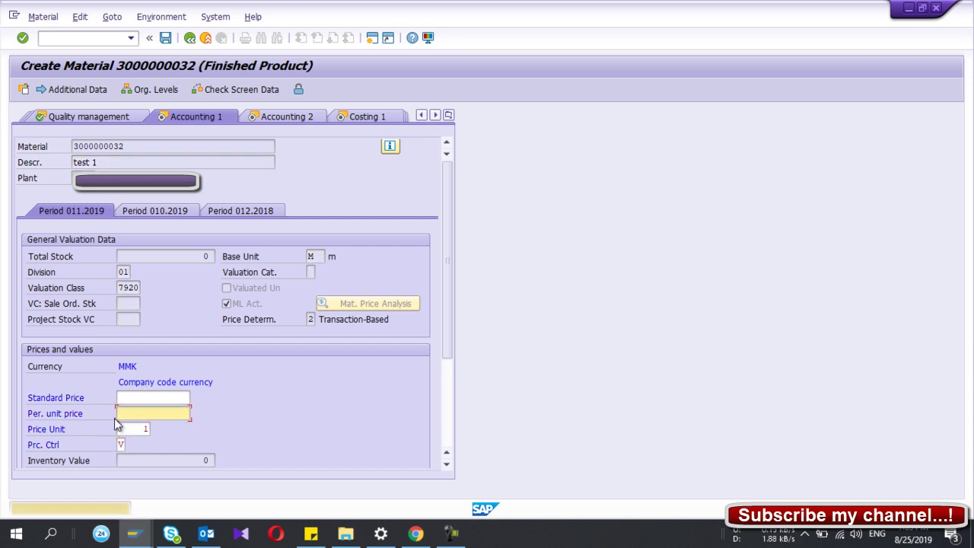
Step: Set the periodic unit price to 100, accept the entries and continue through Accounting 2 to Costing 1
{"action": "type", "text": "100"}
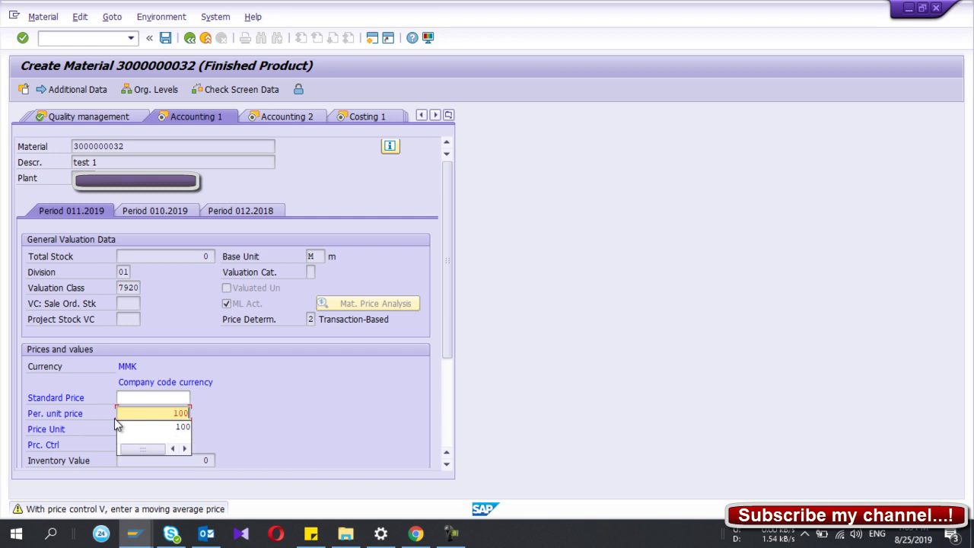
{"action": "key", "text": "Return"}
{"action": "key", "text": "Return"}
{"action": "key", "text": "Return"}
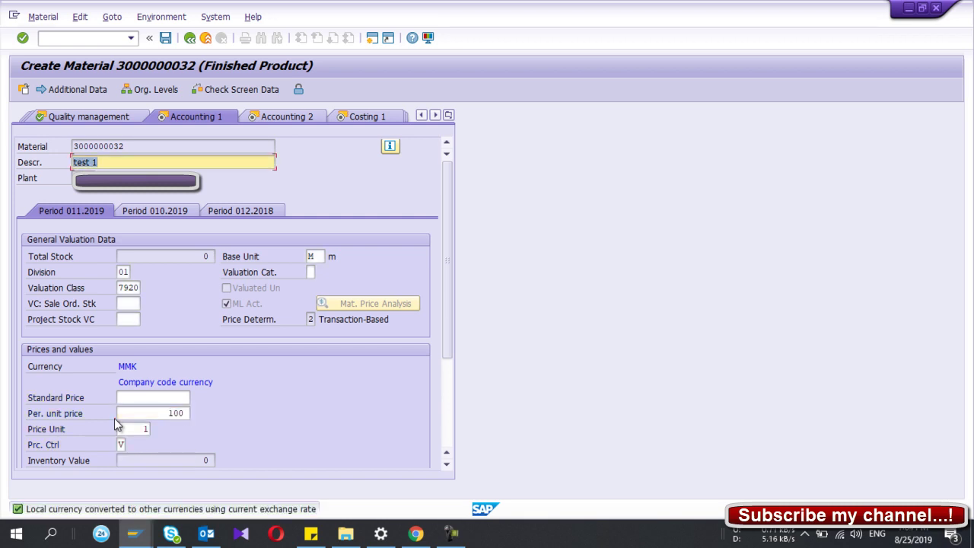
{"action": "key", "text": "Return"}
{"action": "key", "text": "Return"}
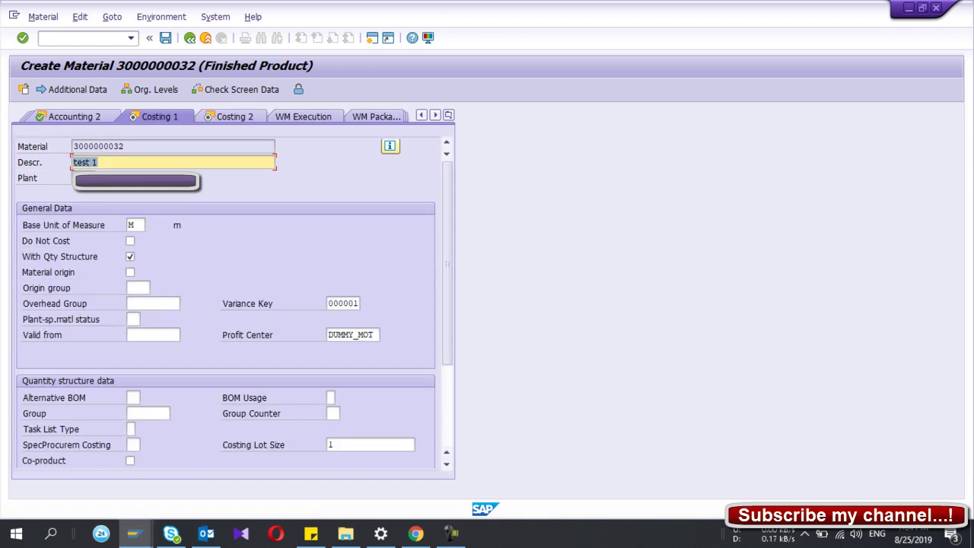
Step: Go back to Accounting 2, check the tax price fields for lowest value determination and return to Costing 1
{"action": "left_click", "coordinate": [91, 124]}
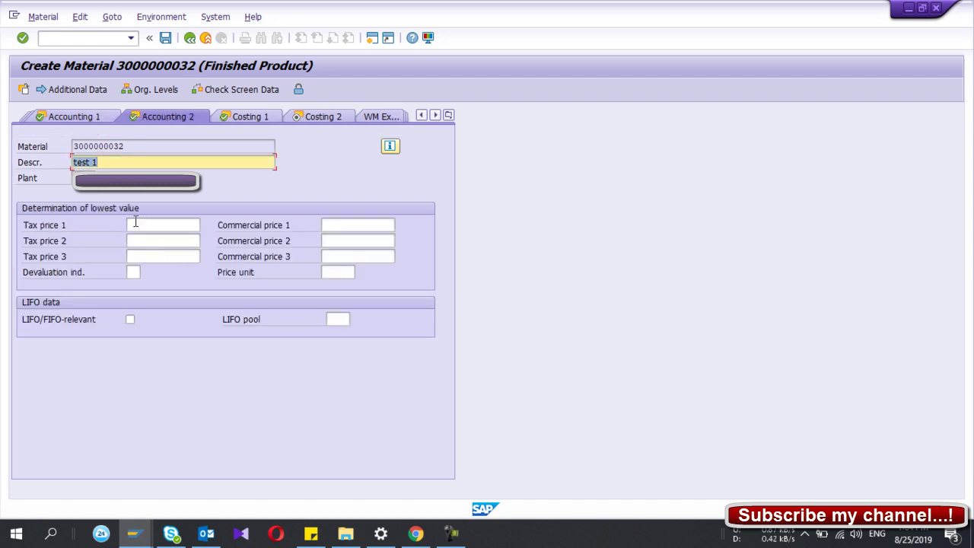
{"action": "left_click", "coordinate": [162, 229]}
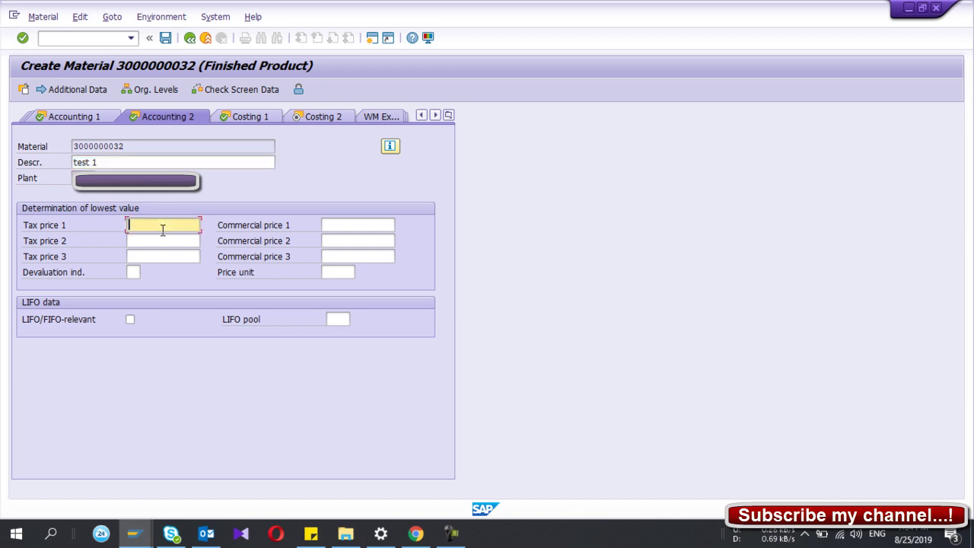
{"action": "key", "text": "Down"}
{"action": "key", "text": "Down"}
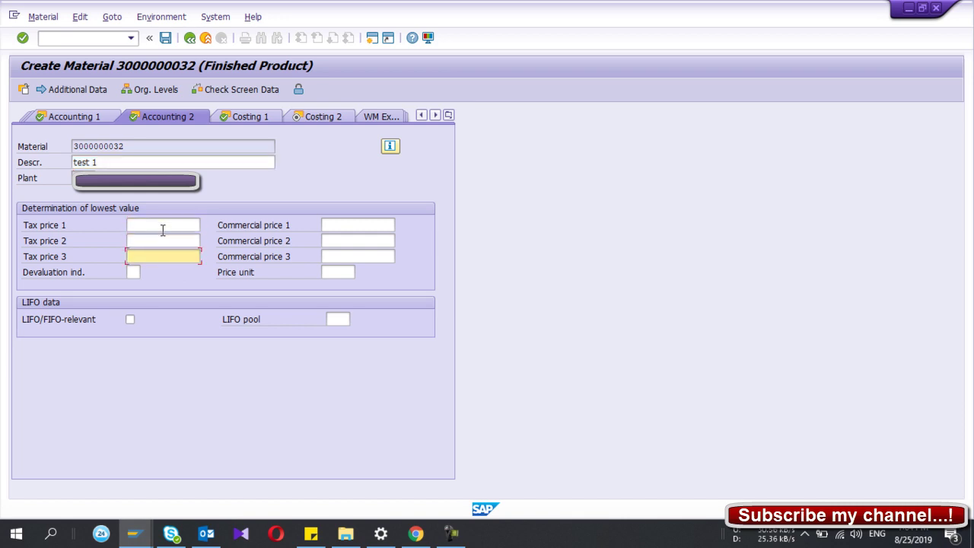
{"action": "key", "text": "Up"}
{"action": "key", "text": "Up"}
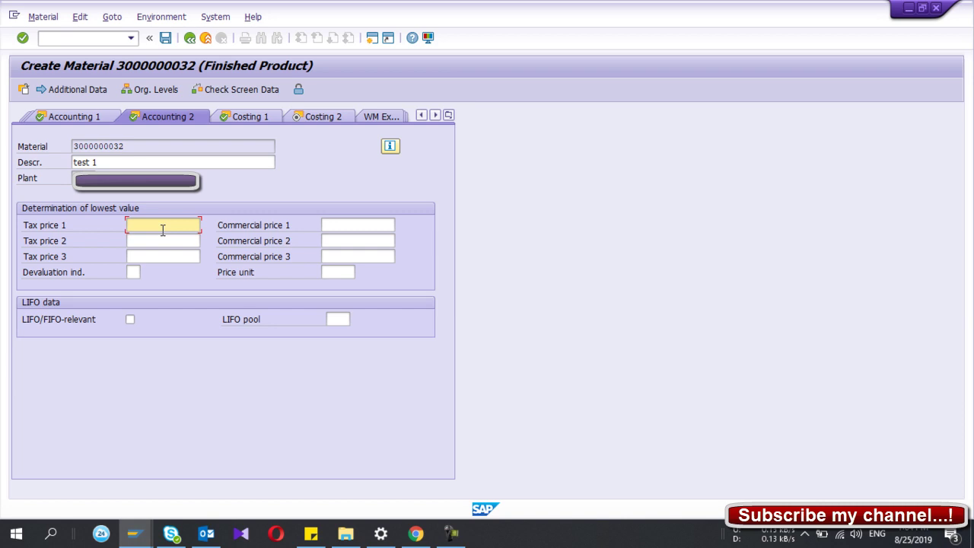
{"action": "left_click", "coordinate": [226, 118]}
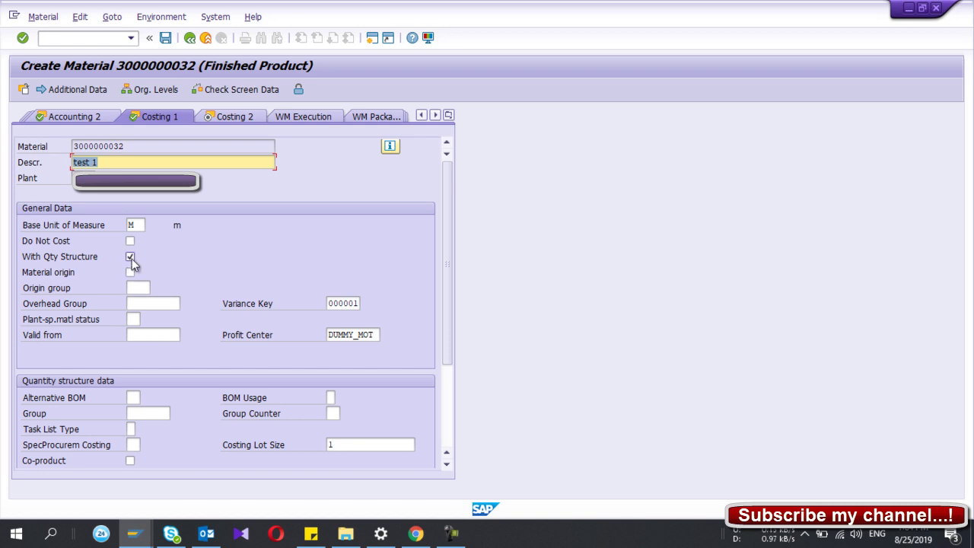
Step: Review the general data and quantity structure data in Costing 1 and continue to Costing 2
{"action": "scroll", "coordinate": [156, 309], "scroll_direction": "down", "scroll_amount": 2}
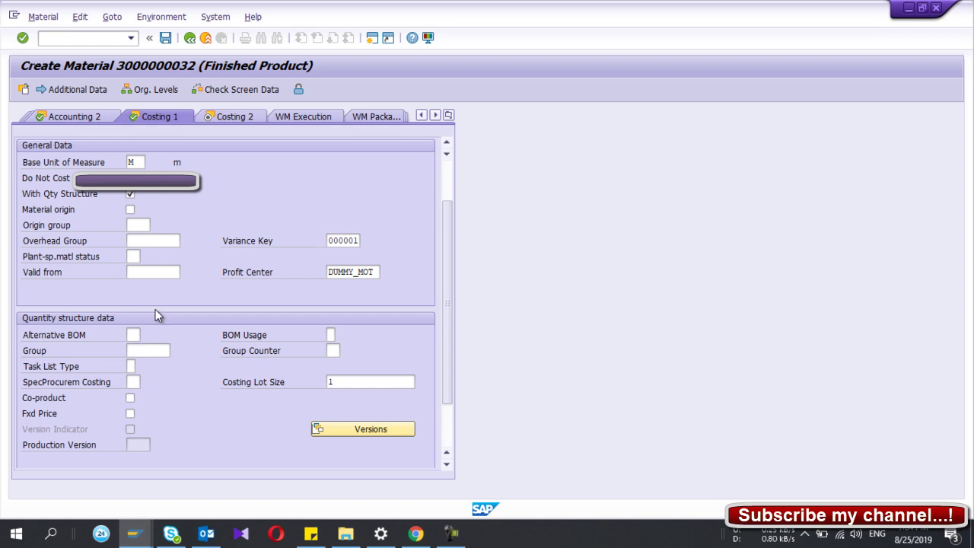
{"action": "scroll", "coordinate": [322, 313], "scroll_direction": "down", "scroll_amount": 2}
{"action": "scroll", "coordinate": [322, 312], "scroll_direction": "up", "scroll_amount": 4}
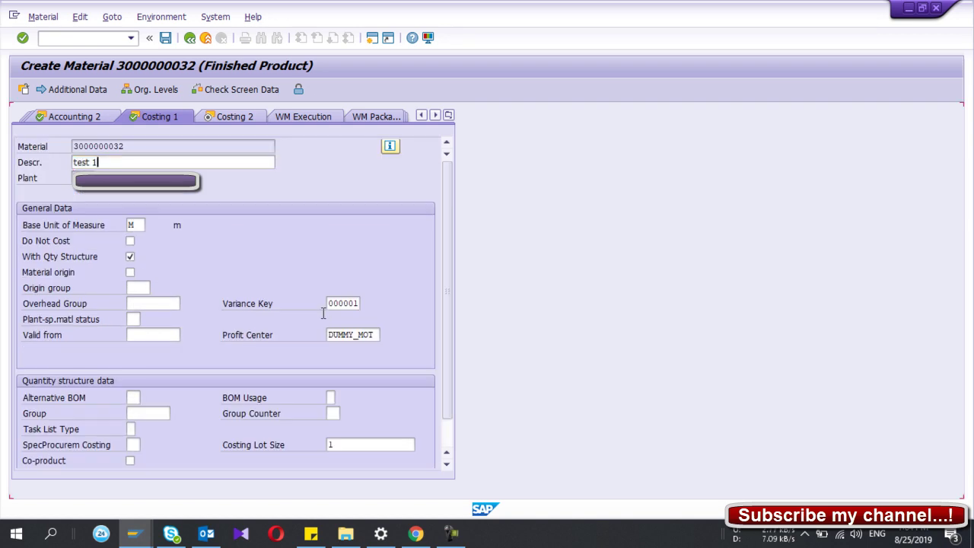
{"action": "key", "text": "Return"}
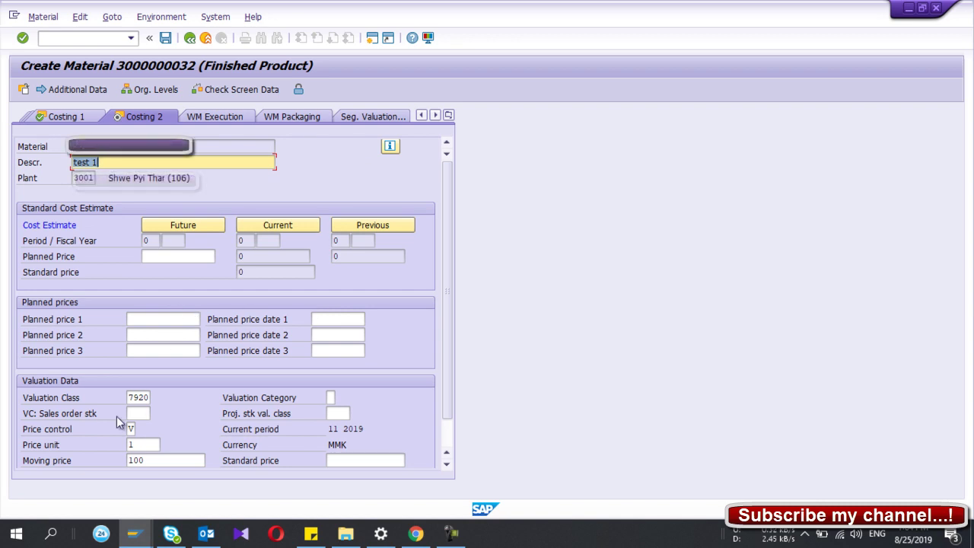
Step: Check the valuation data and price control in Costing 2 and proceed past this last data screen
{"action": "scroll", "coordinate": [117, 417], "scroll_direction": "down", "scroll_amount": 1}
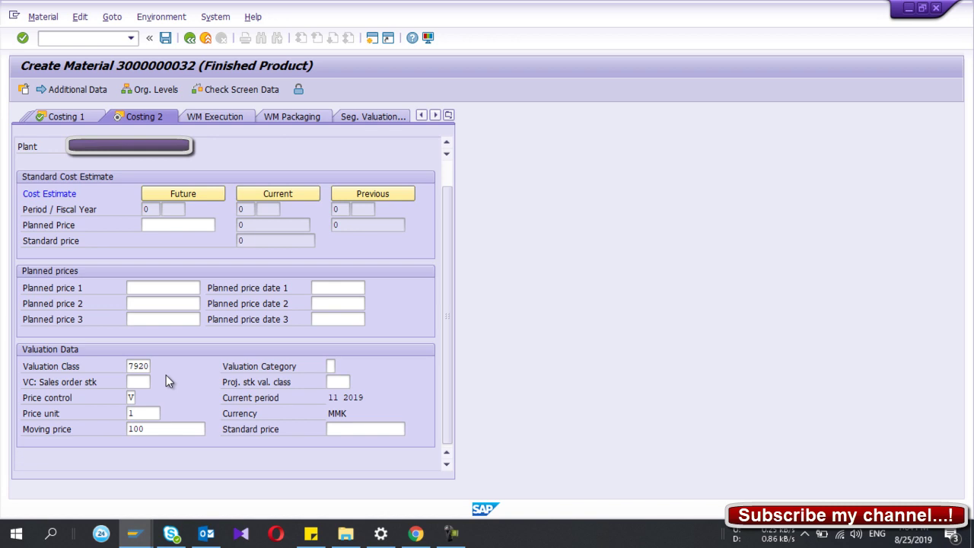
{"action": "left_click", "coordinate": [130, 398]}
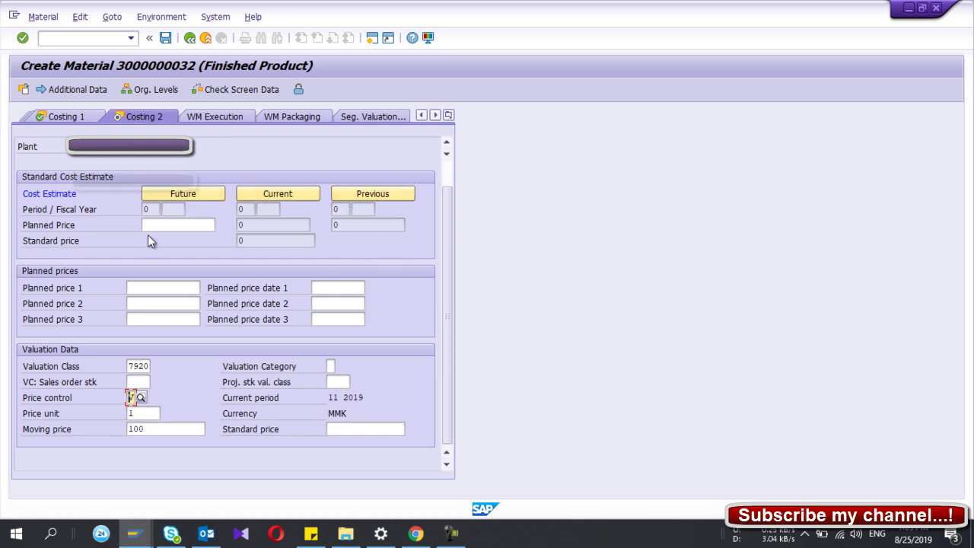
{"action": "key", "text": "Return"}
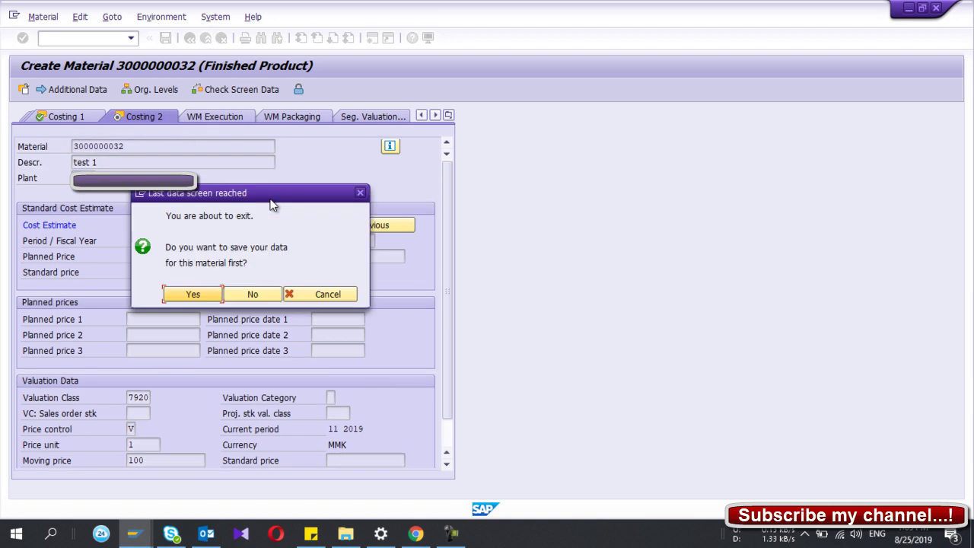
Step: Save the data for the new finished product and exit the material creation transaction
{"action": "left_click", "coordinate": [181, 296]}
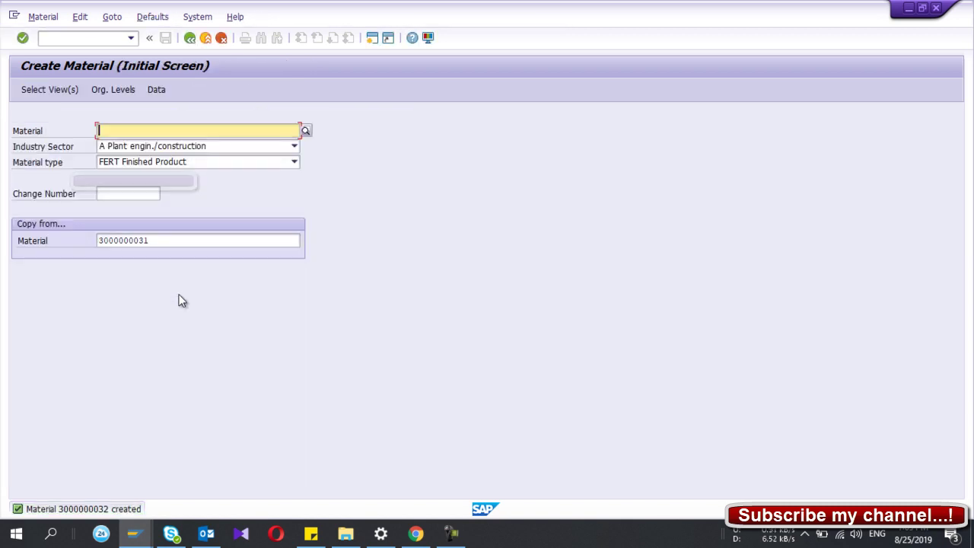
{"action": "left_click", "coordinate": [159, 240]}
{"action": "double_click", "coordinate": [159, 240]}
{"action": "left_click", "coordinate": [158, 240]}
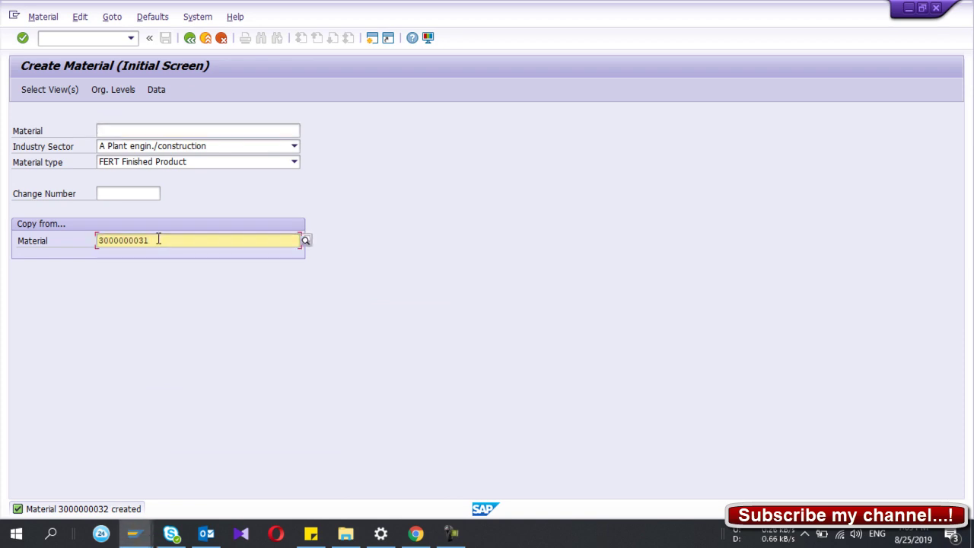
{"action": "left_click", "coordinate": [222, 38]}
{"action": "type", "text": "mm60"}
{"action": "key", "text": "Return"}
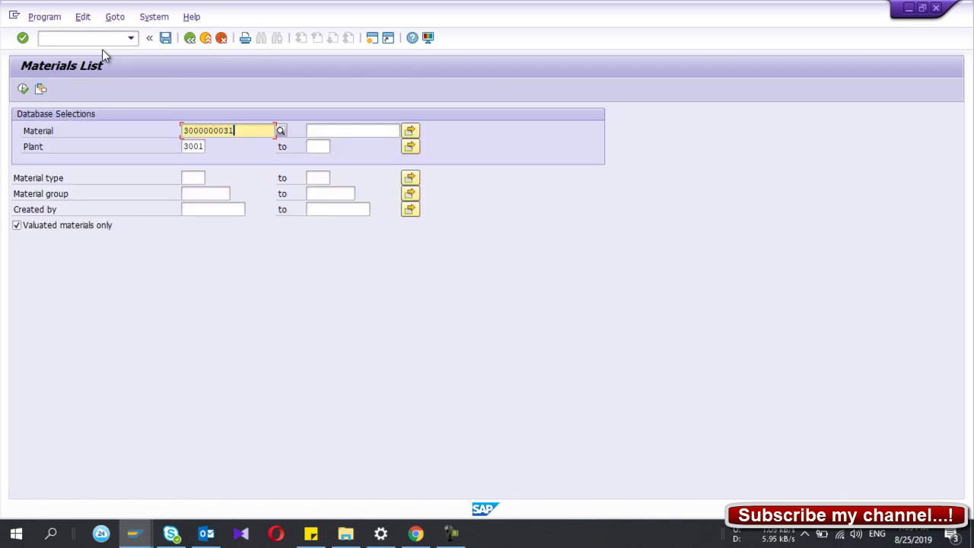
{"action": "left_click", "coordinate": [22, 89]}
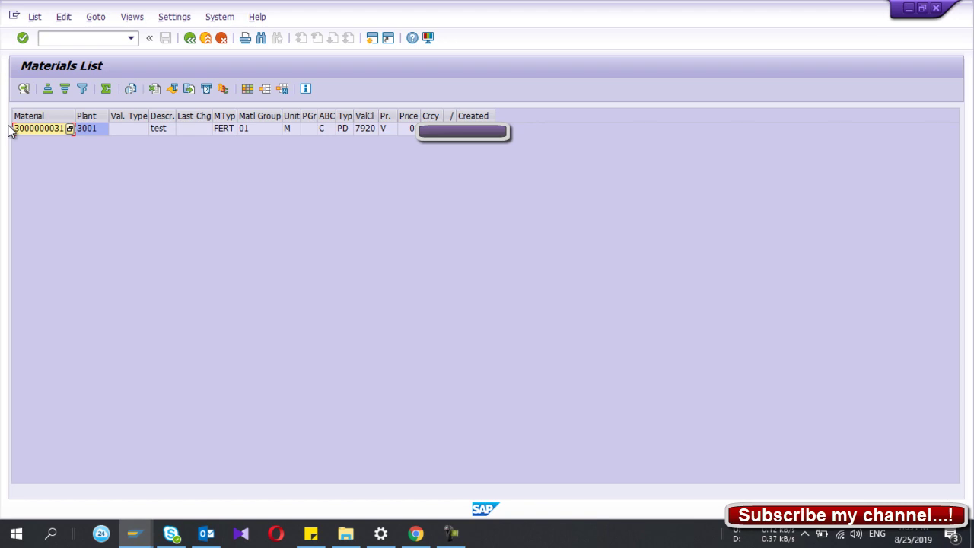
{"action": "left_click", "coordinate": [116, 134]}
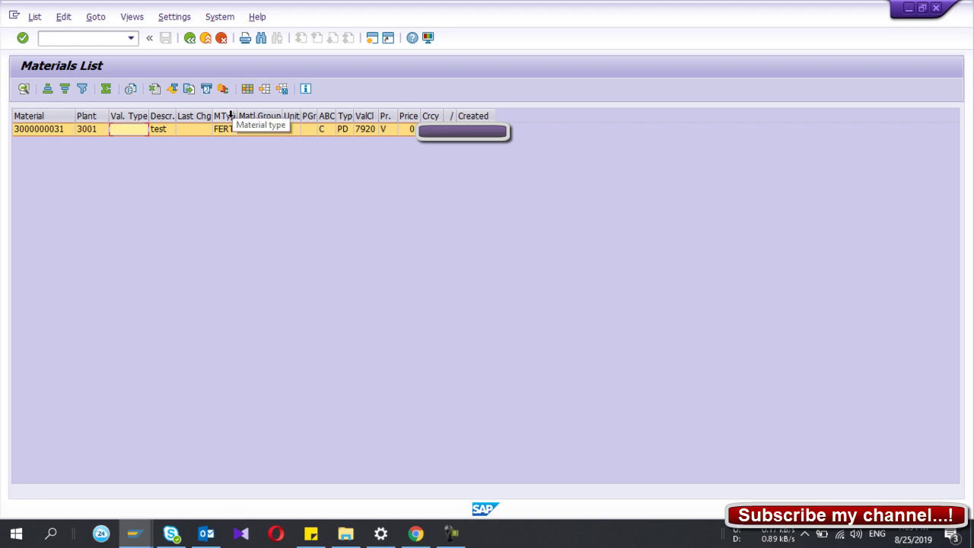
{"action": "left_click", "coordinate": [190, 38]}
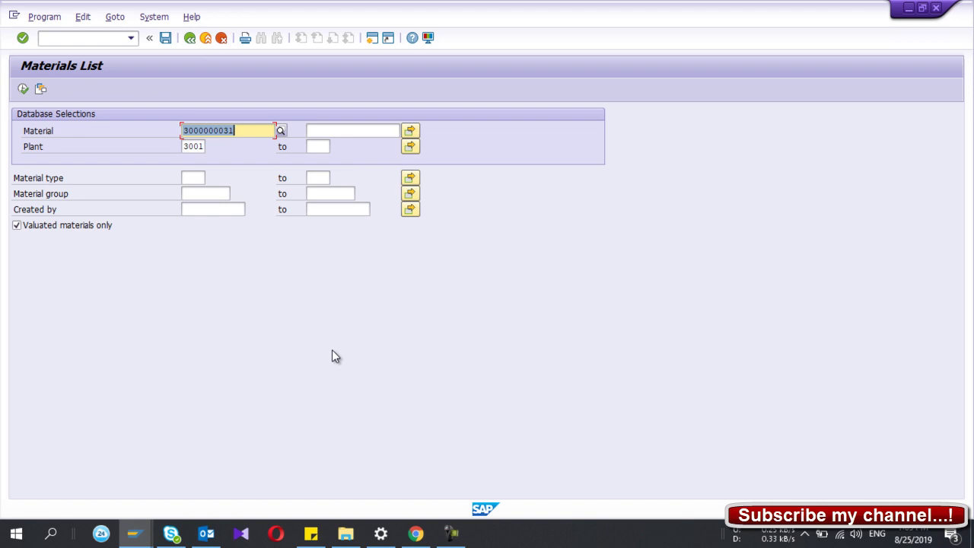
{"action": "left_click", "coordinate": [448, 534]}
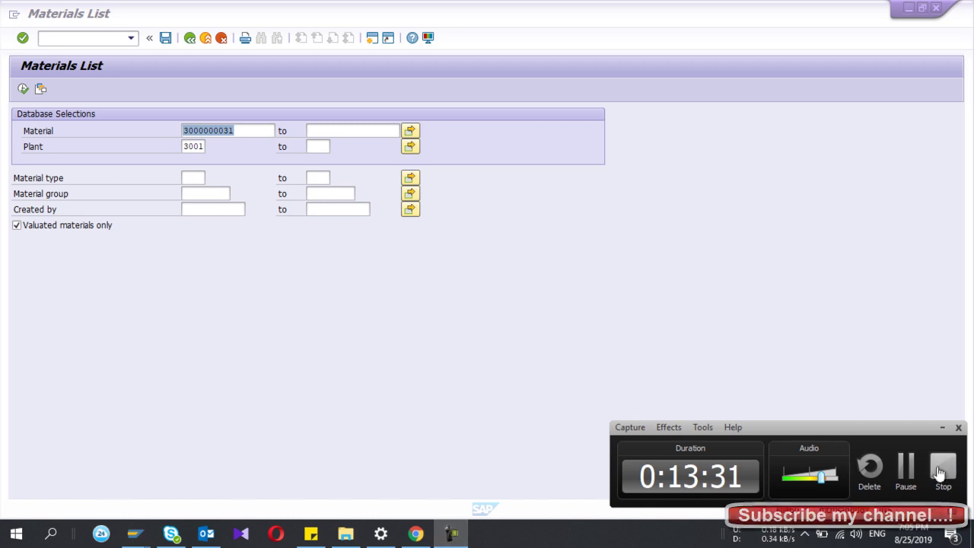